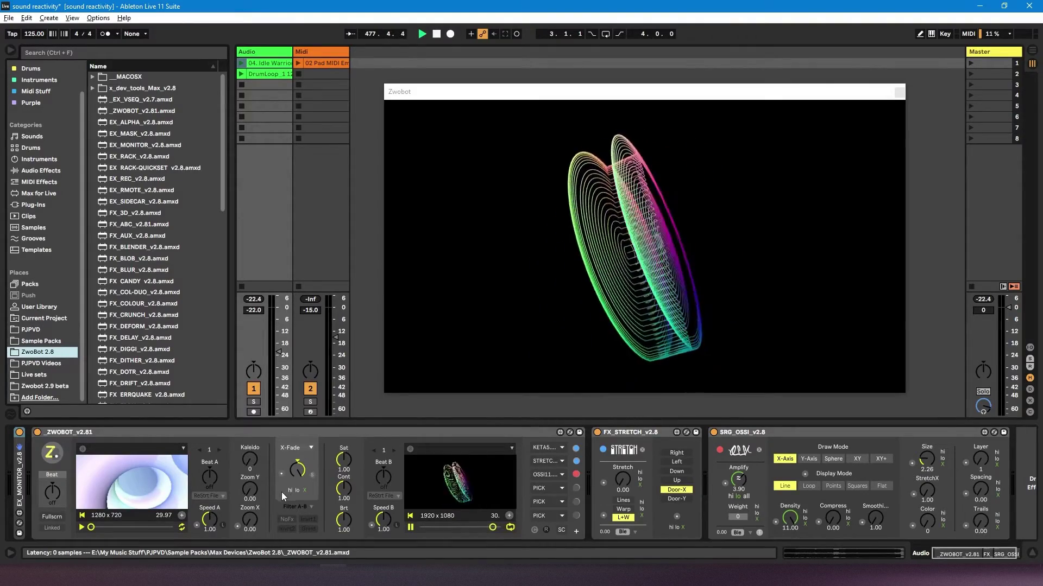
- Play the DrumLoop clip and reset the X-Fade sound reactivity, making it follow the low frequencies with an adjusted crossfade amount
click(242, 76)
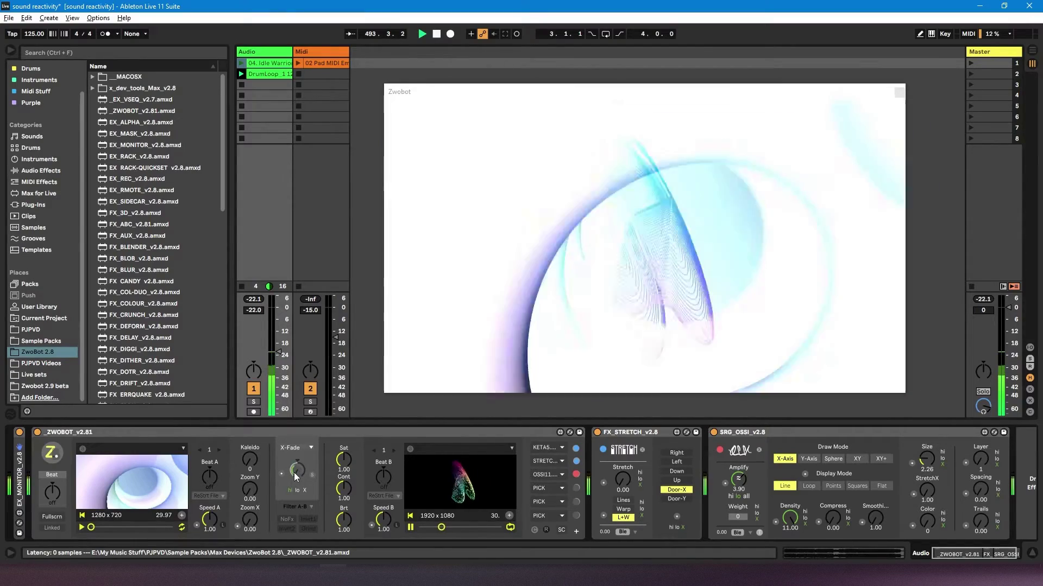
click(304, 491)
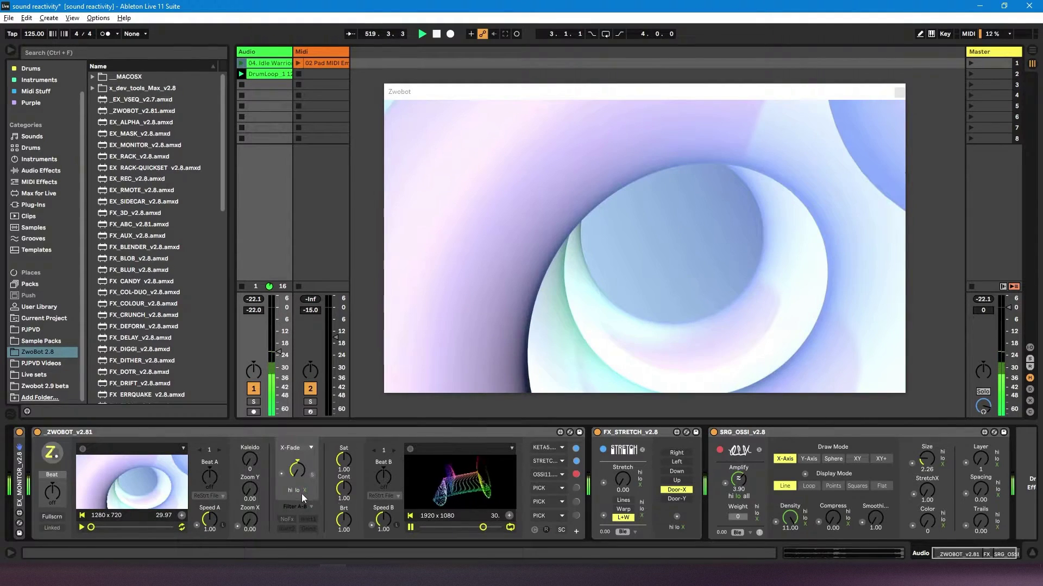
click(297, 491)
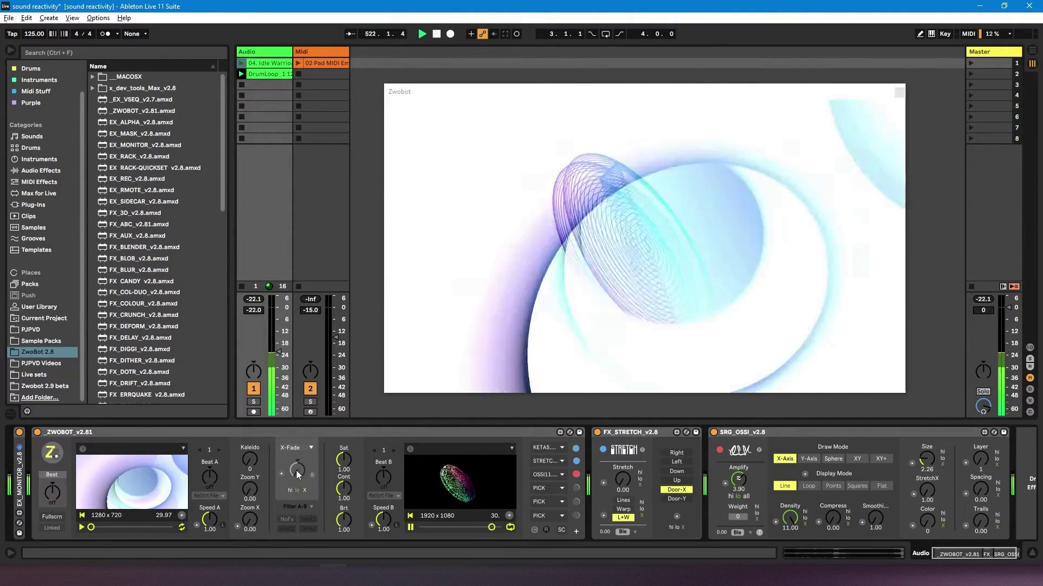
drag(296, 475, 296, 477)
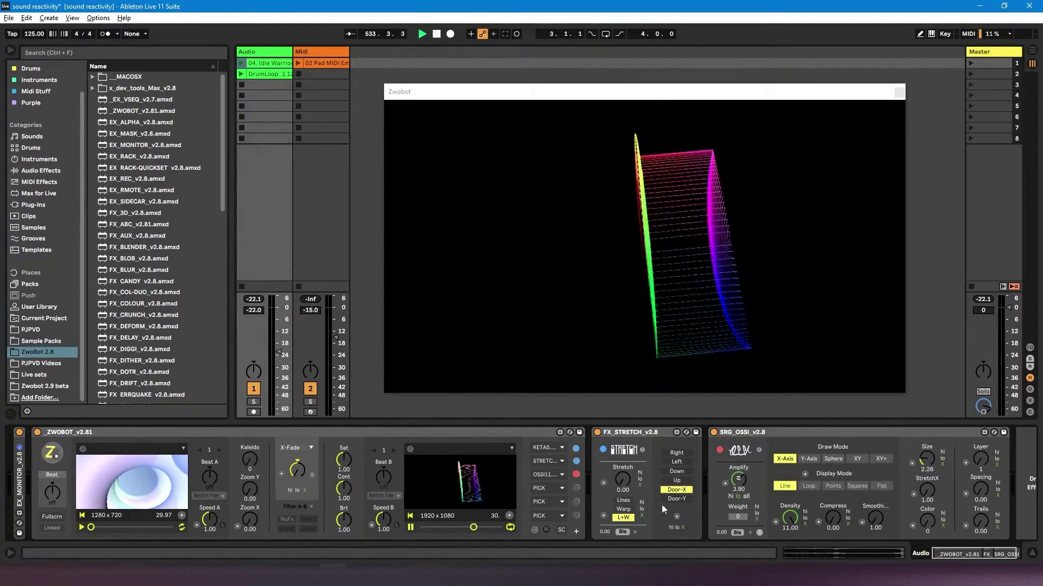
- Turn off sound reactivity for the Lines/Warp mode and the direction selector in FX_STRETCH
drag(949, 553, 959, 553)
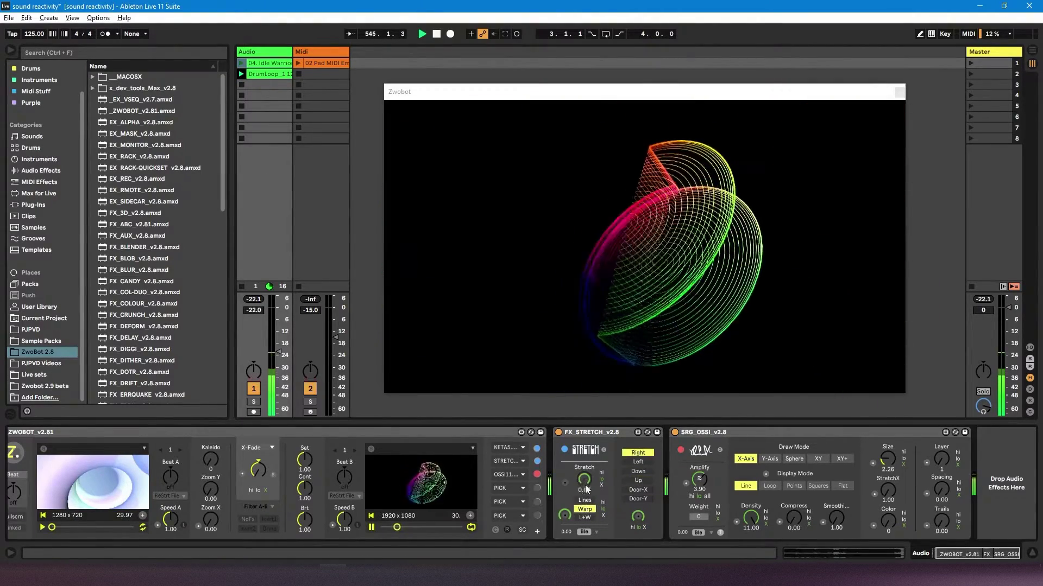
click(635, 481)
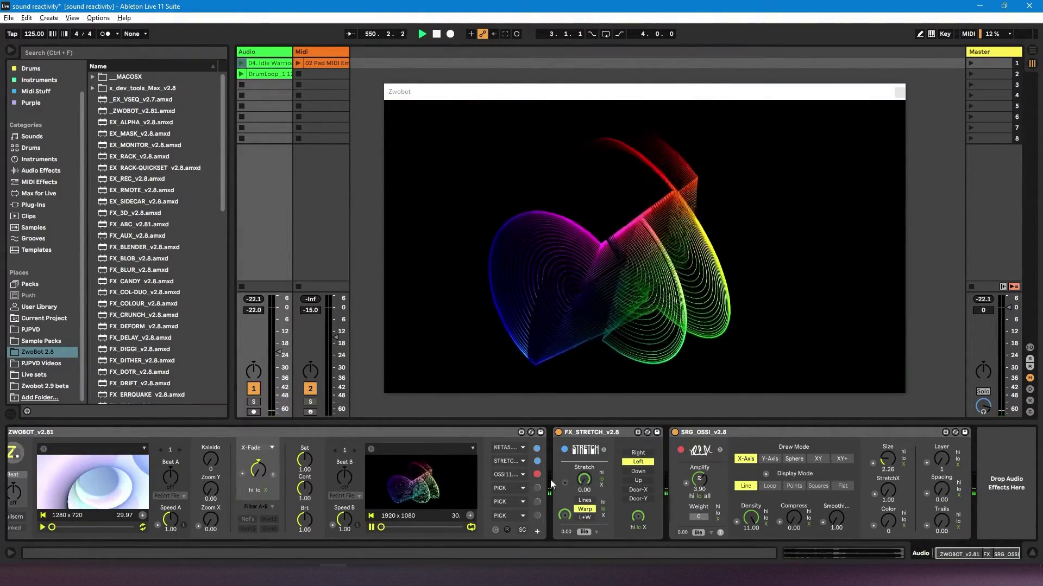
click(603, 516)
click(644, 526)
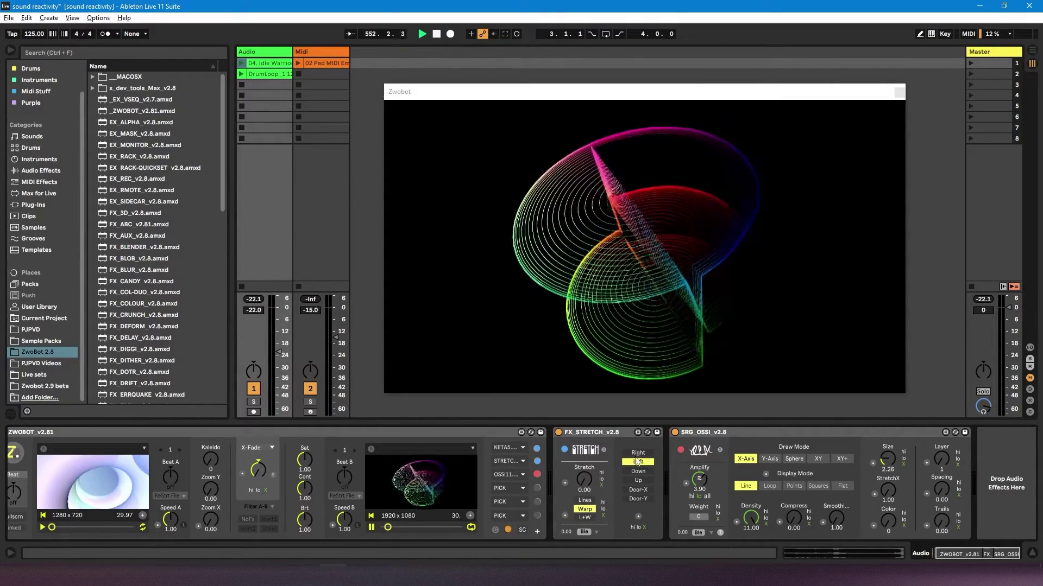
- Switch the FX_STRETCH direction to Down and Up, enable its sound reactivity dial, and test it with the DrumLoop clip
click(641, 472)
click(640, 480)
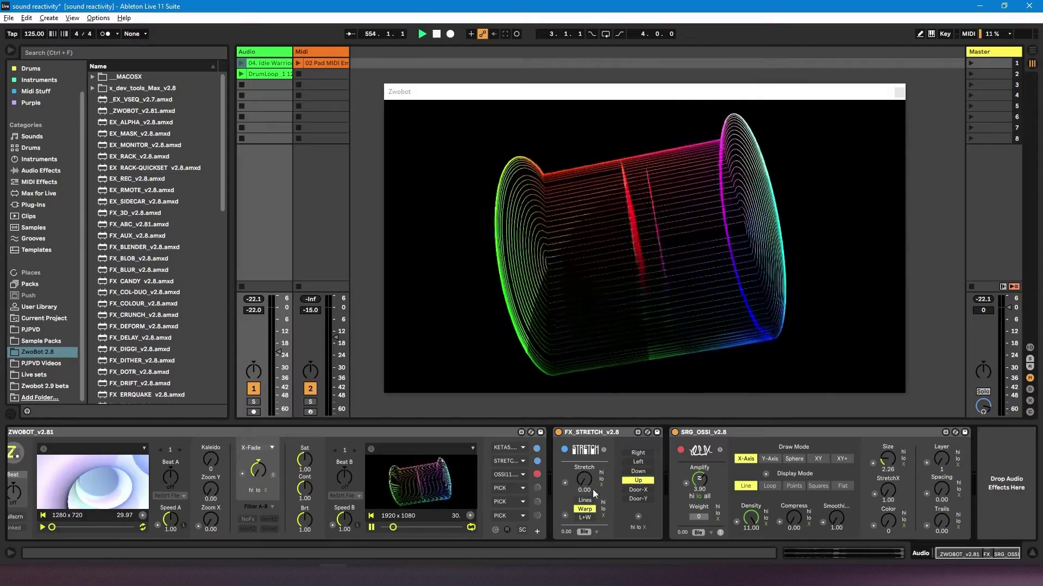
click(637, 516)
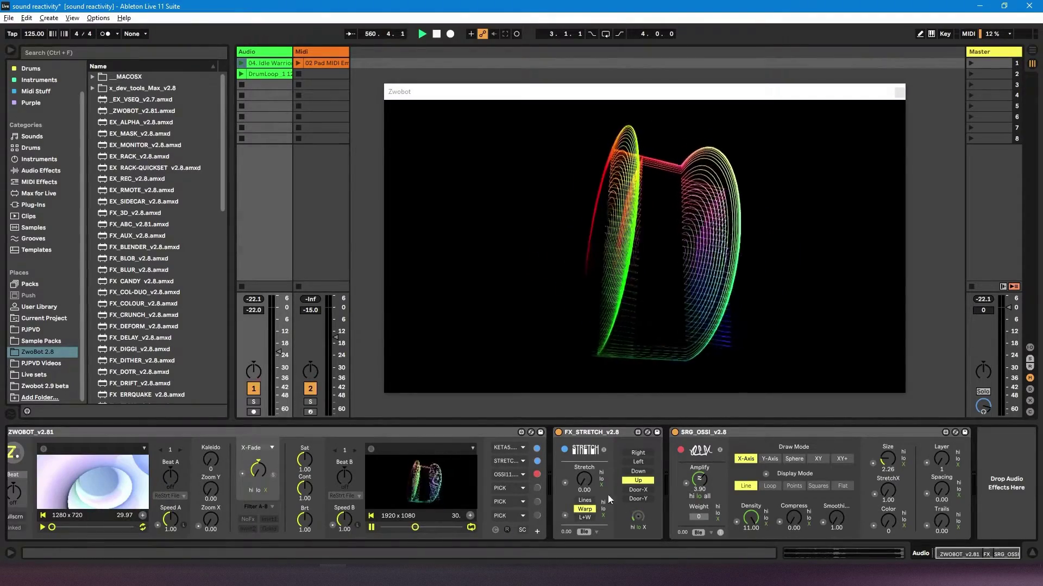
click(241, 75)
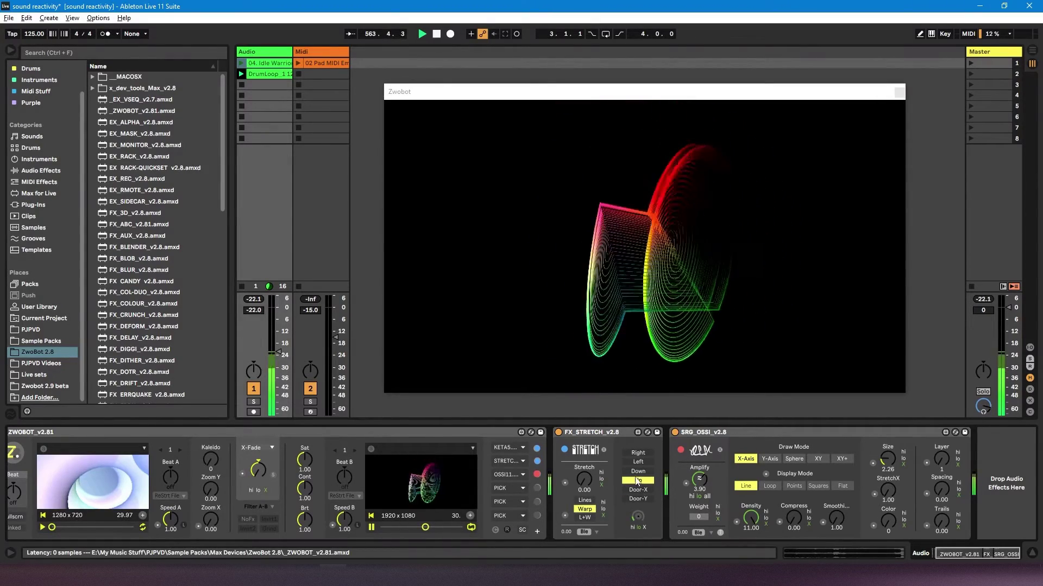
click(639, 480)
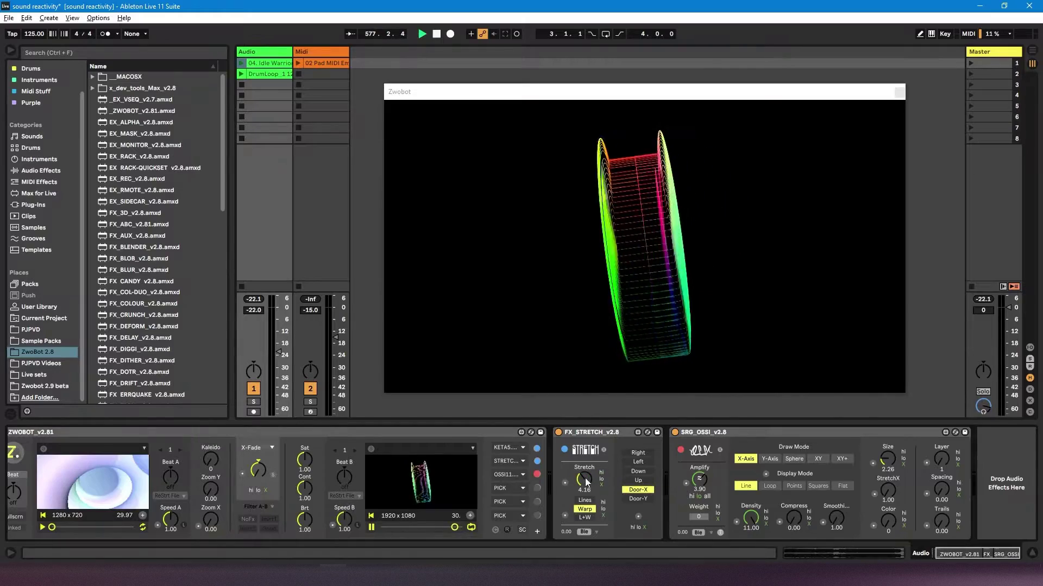
- Raise the Stretch amount in FX_STRETCH to 5.63 and increase it further with the DrumLoop clip playing
drag(584, 477, 583, 459)
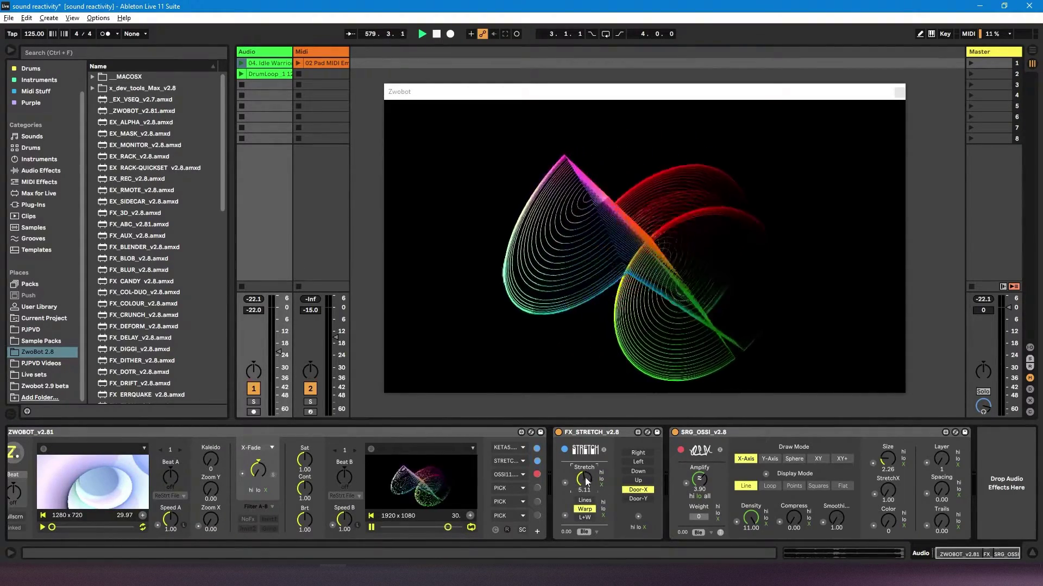
mouse_move(584, 477)
mouse_down()
mouse_move(584, 423)
mouse_move(585, 466)
mouse_up()
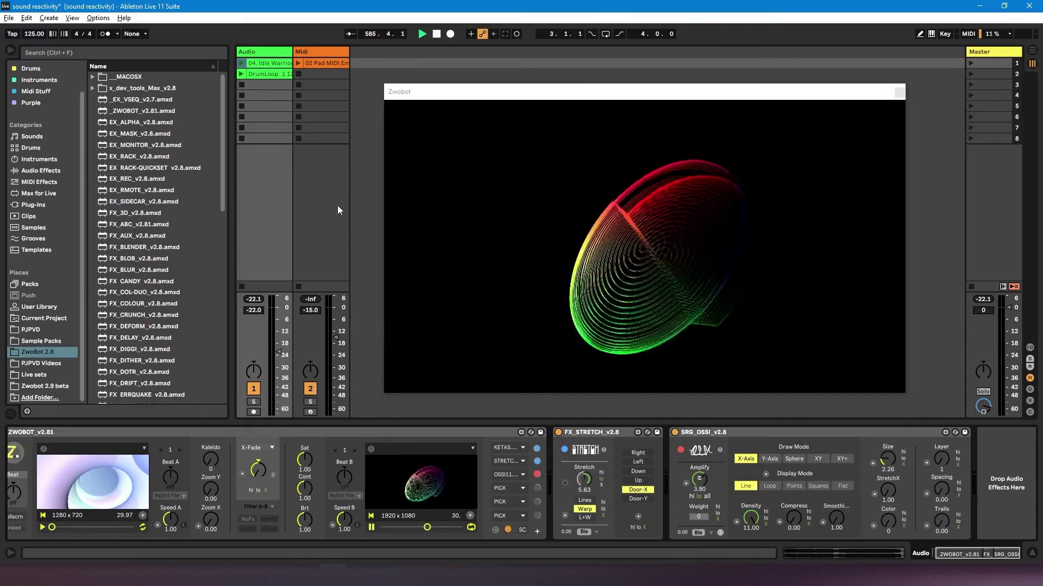
click(241, 74)
drag(585, 479, 585, 464)
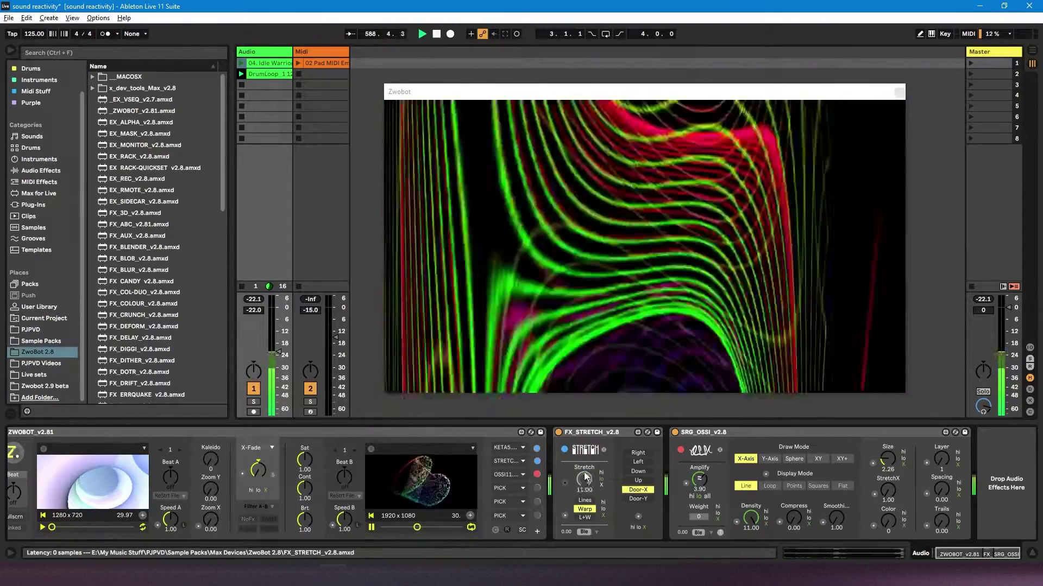
- Vary the Stretch amount in FX_STRETCH against the DrumLoop clip and return it to 0.00
drag(592, 483, 578, 486)
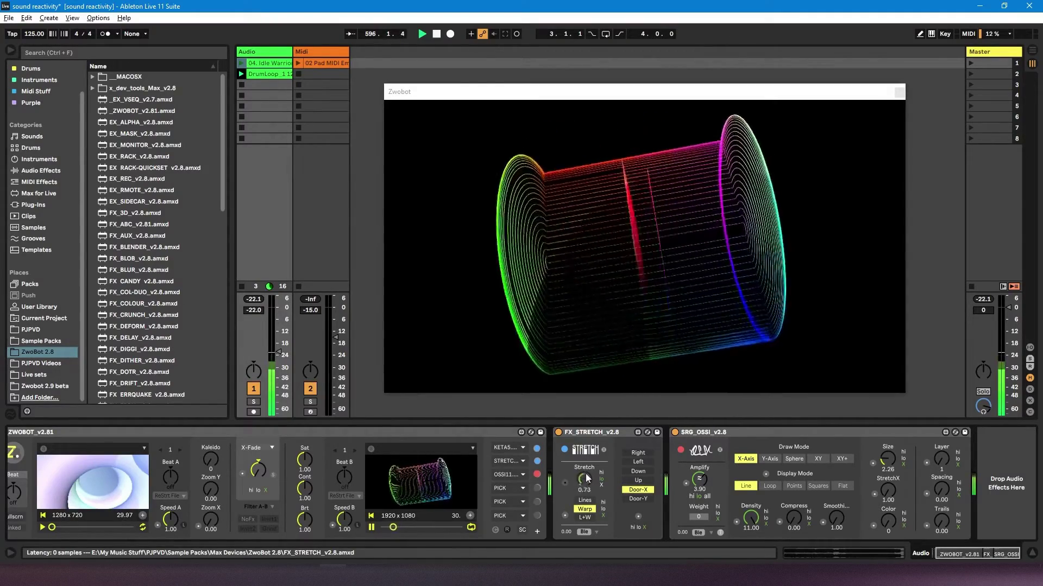
drag(586, 479, 587, 481)
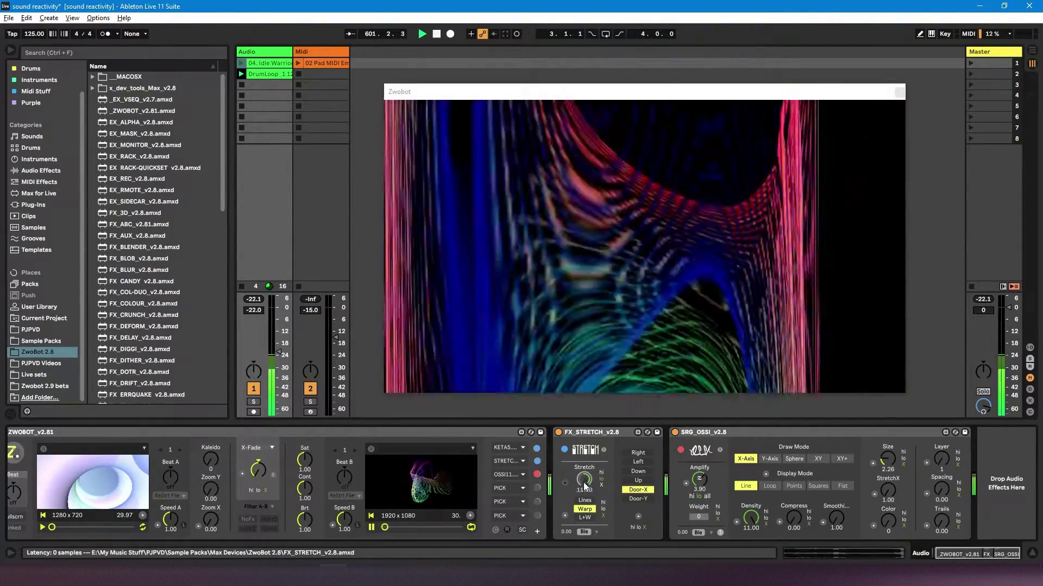
drag(585, 485, 585, 487)
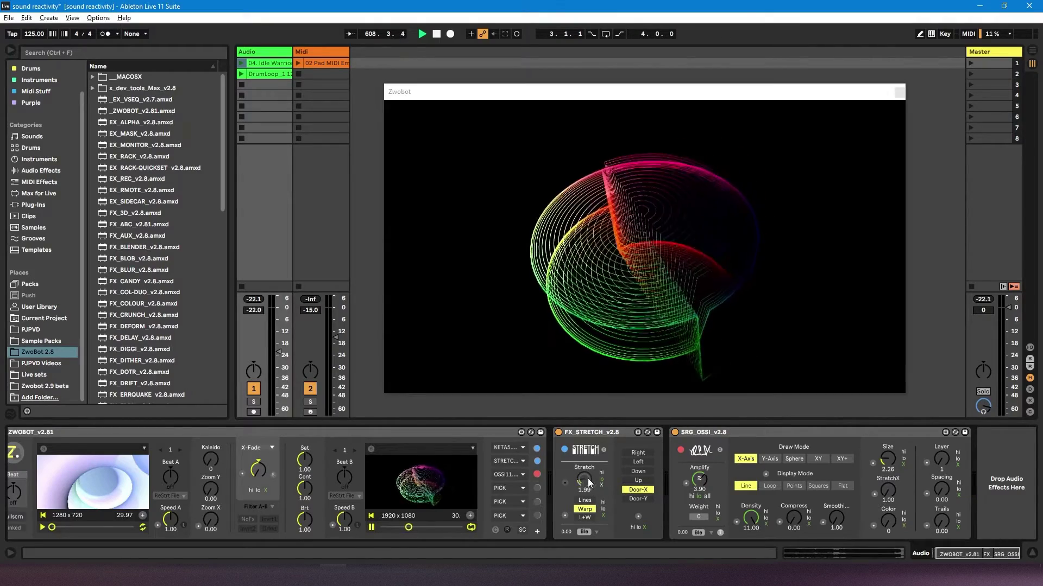
click(241, 74)
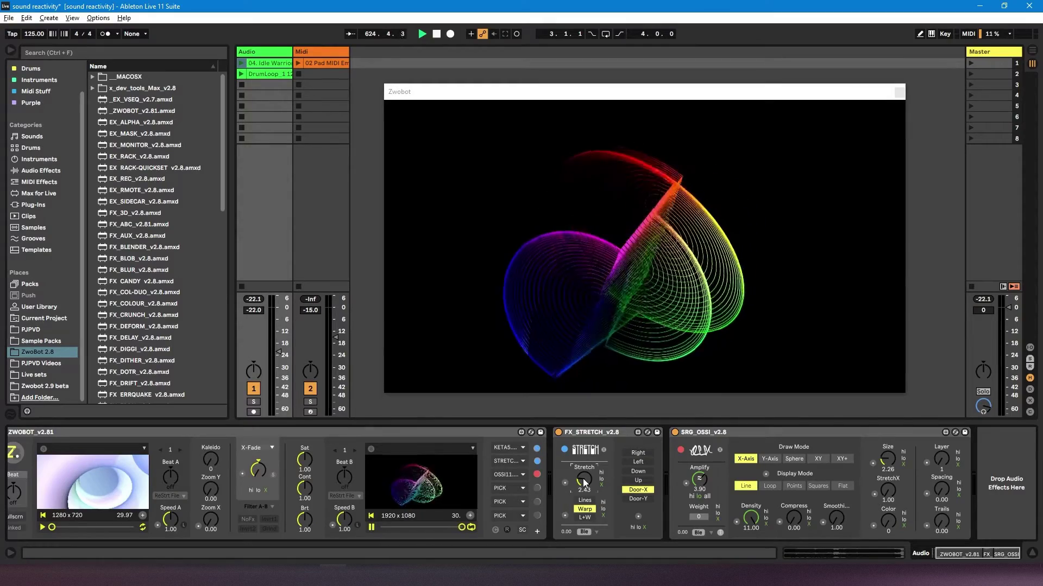
drag(580, 479, 580, 507)
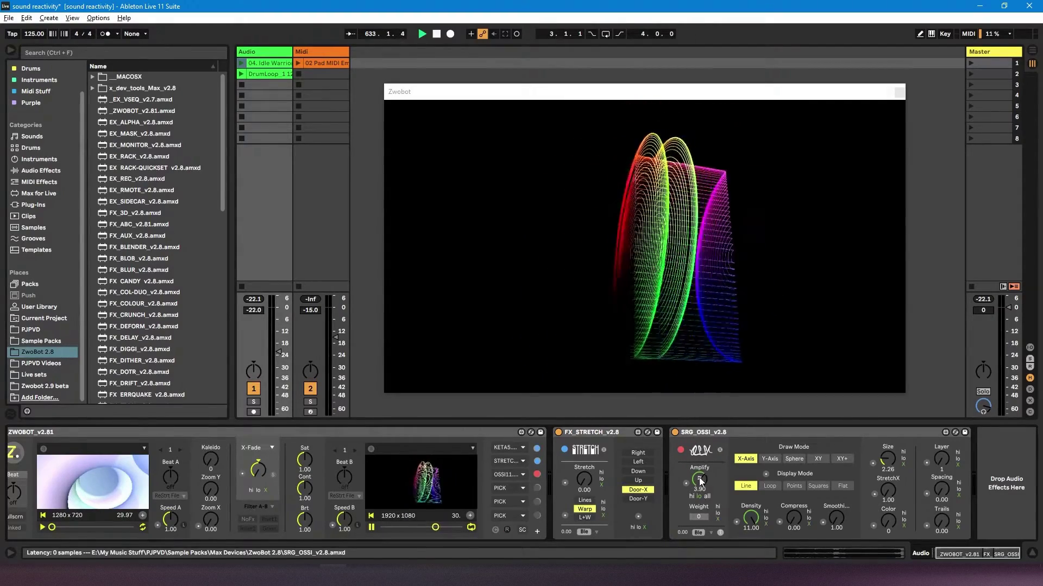
- Show the SRG_OSSI generator in the output window and lower its Amplify to 1.16 with the DrumLoop clip playing
drag(701, 482, 701, 487)
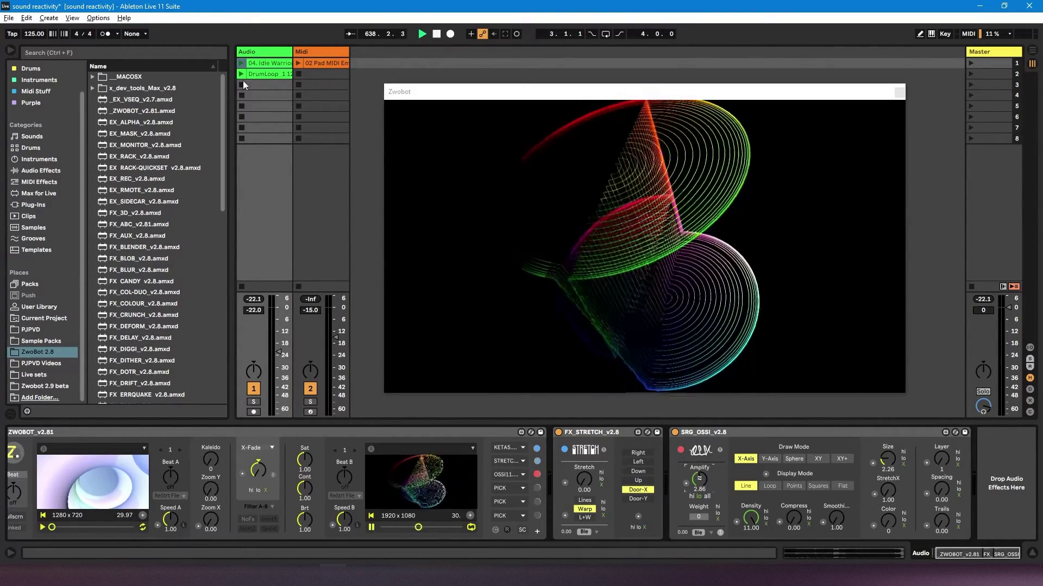
click(681, 450)
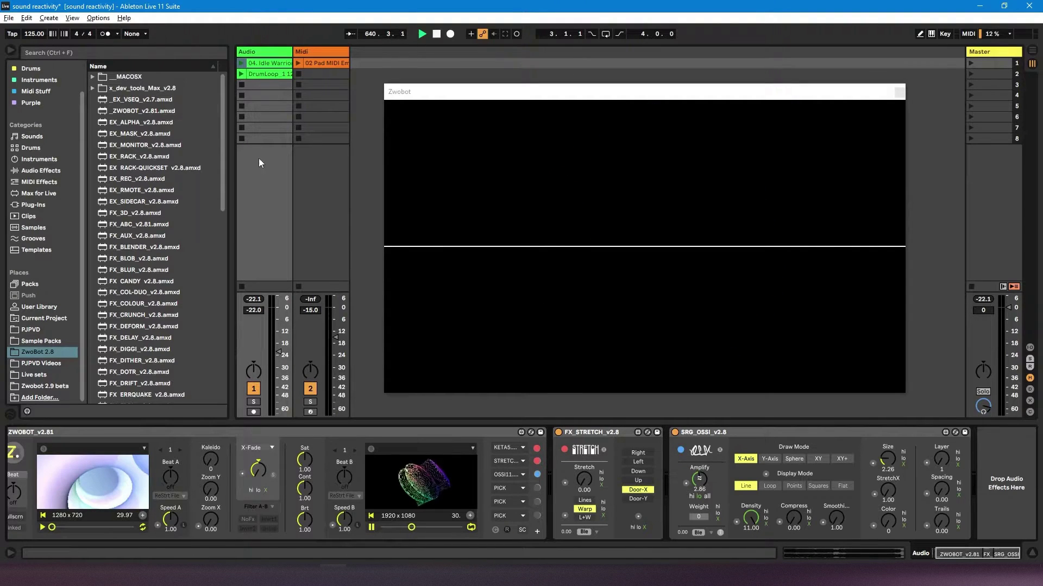
click(241, 75)
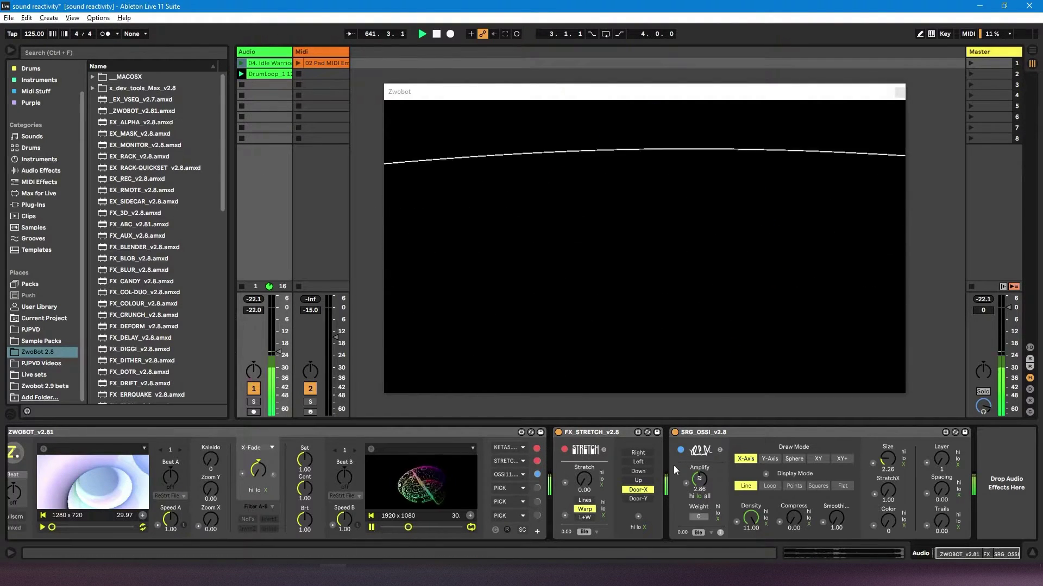
mouse_move(699, 480)
mouse_down()
mouse_move(699, 470)
mouse_move(700, 495)
mouse_up()
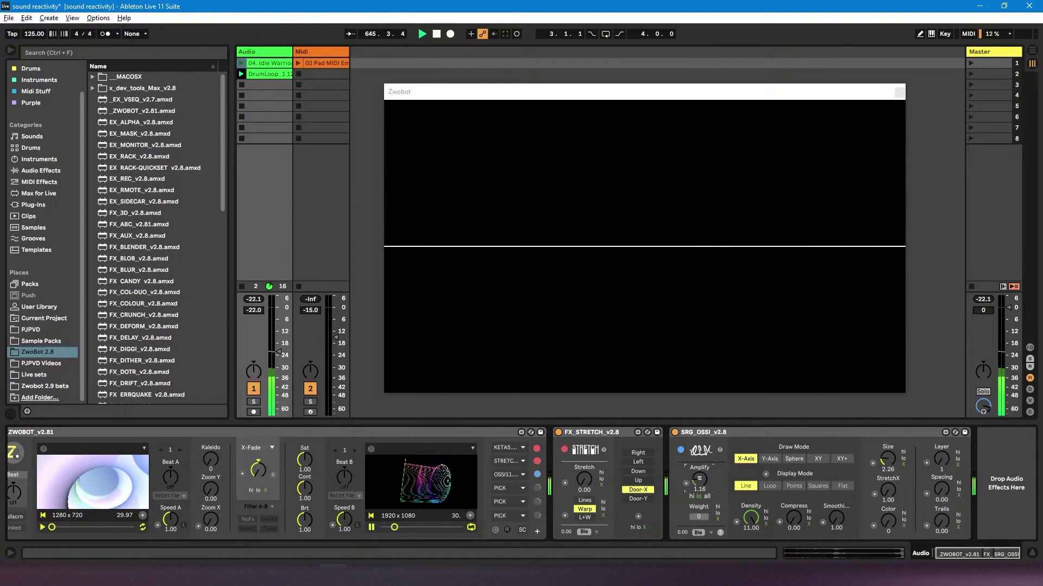
- Raise SRG_OSSI's Amplify to 4.18 and 5.17 to compare the height of the waveform, and lower it again
drag(700, 480, 699, 474)
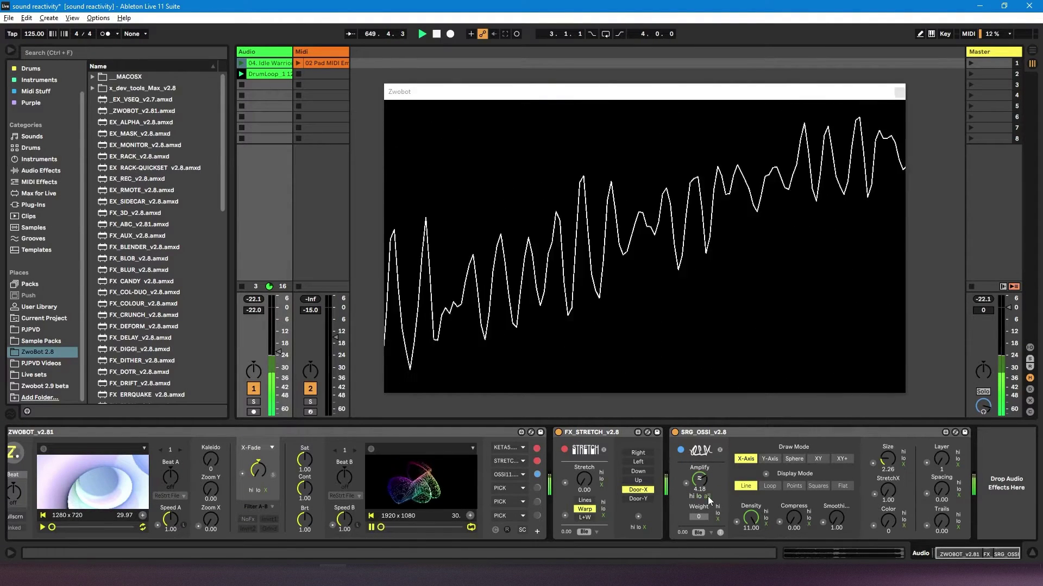
drag(701, 482, 700, 477)
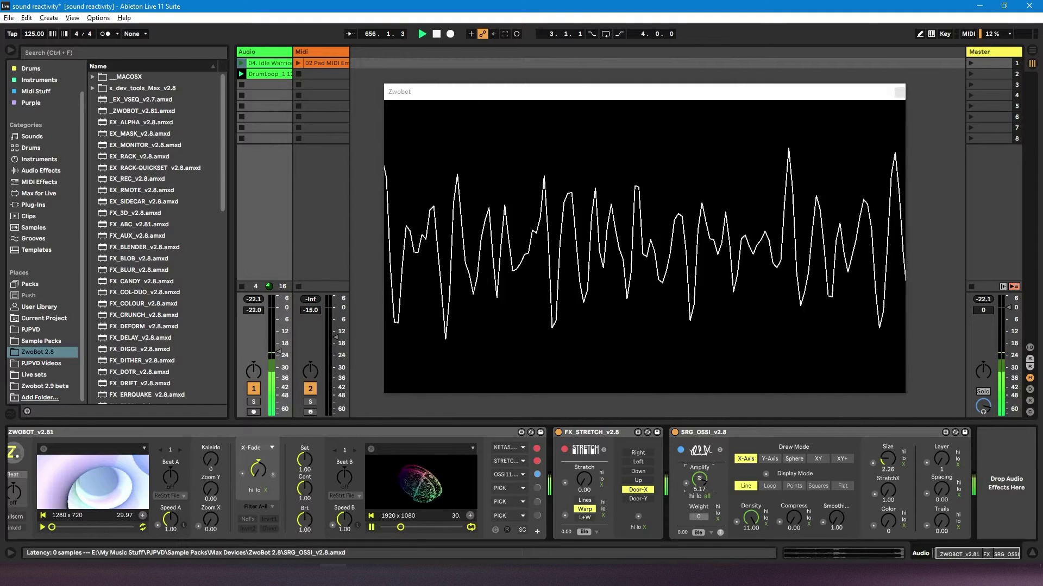
mouse_move(706, 485)
mouse_down()
mouse_move(705, 505)
mouse_move(706, 478)
mouse_move(697, 484)
mouse_up()
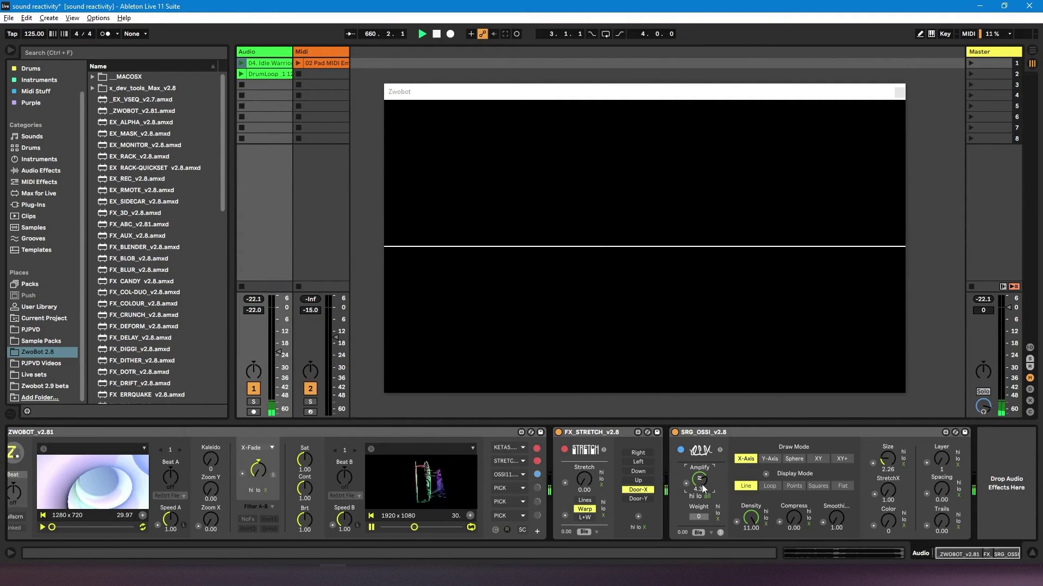
- Browse to the SRG devices in the ZwoBot 2.8 folder and readjust SRG_OSSI's Amplify, lowering it to 2.81 before raising it
scroll(127, 282, down, 15)
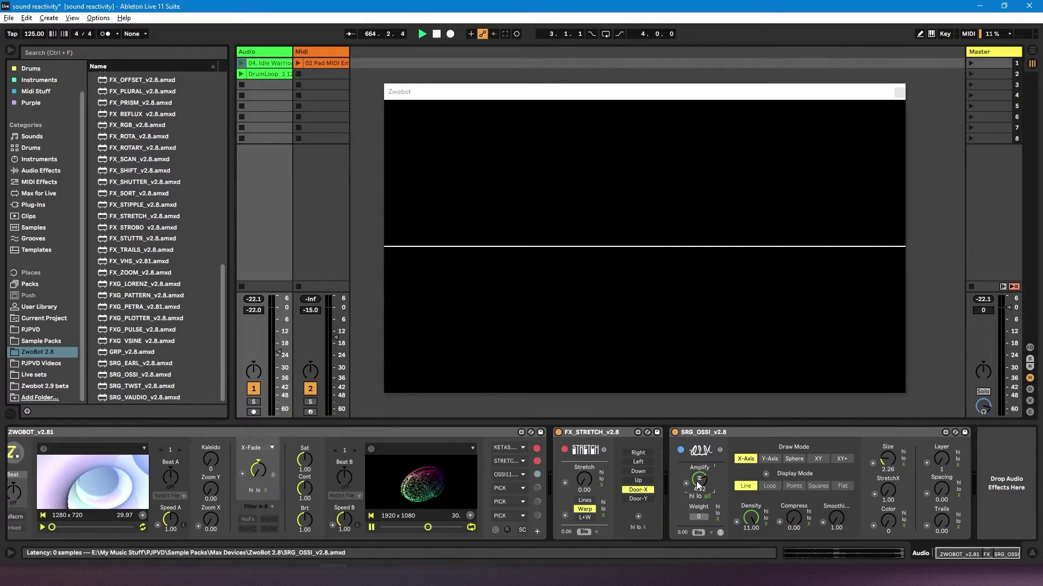
drag(698, 484, 697, 490)
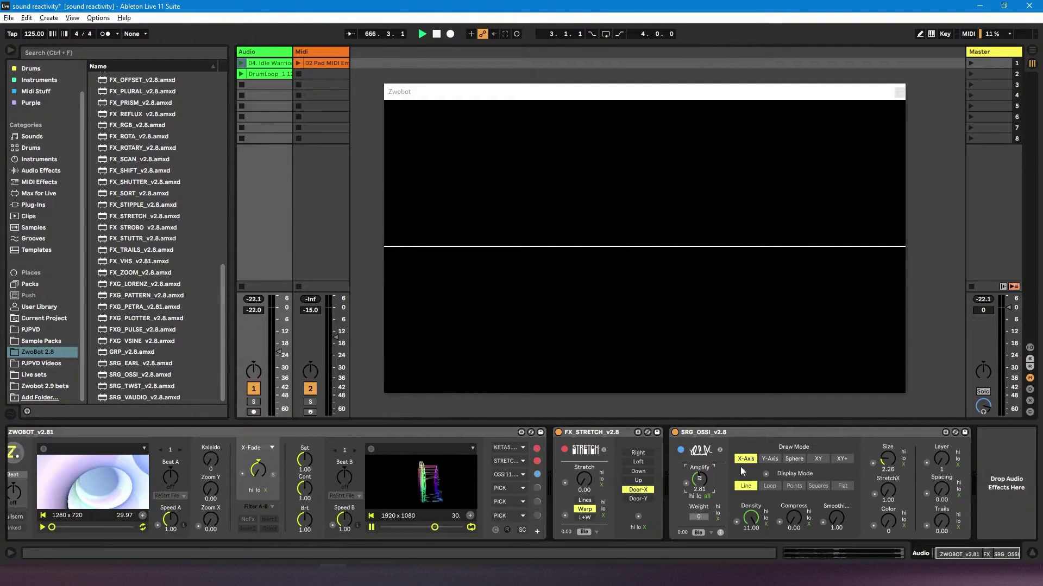
drag(697, 480, 698, 437)
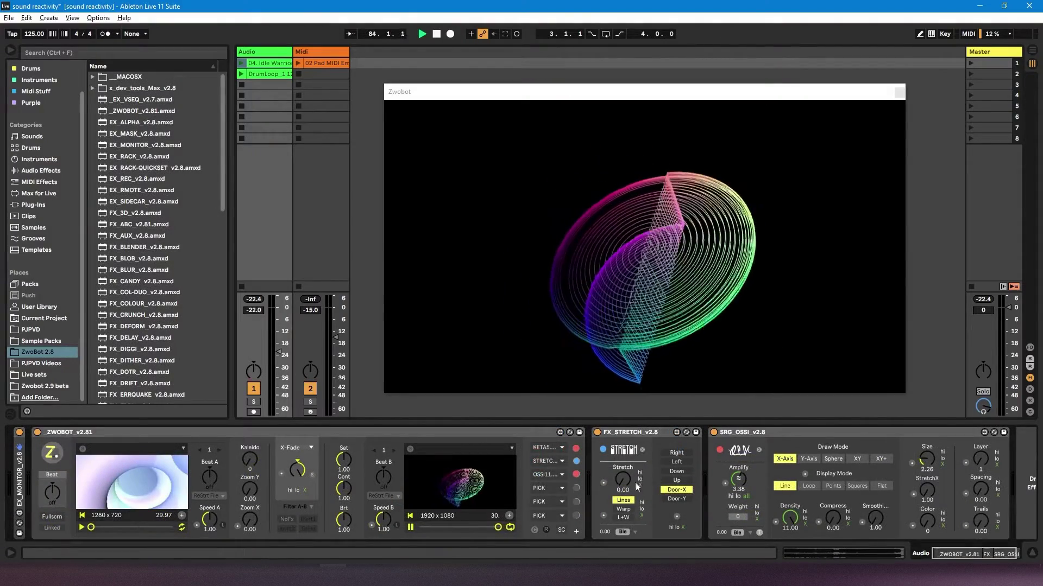
- Unfold the EX_MONITOR device and toggle its extended view to reveal the sound reactivity settings
double_click(19, 490)
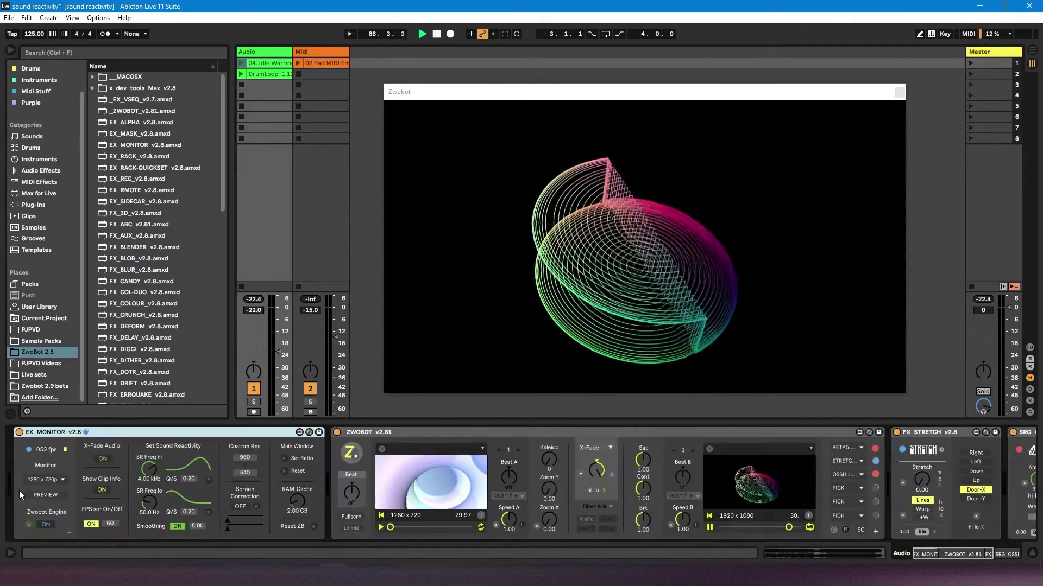
click(68, 532)
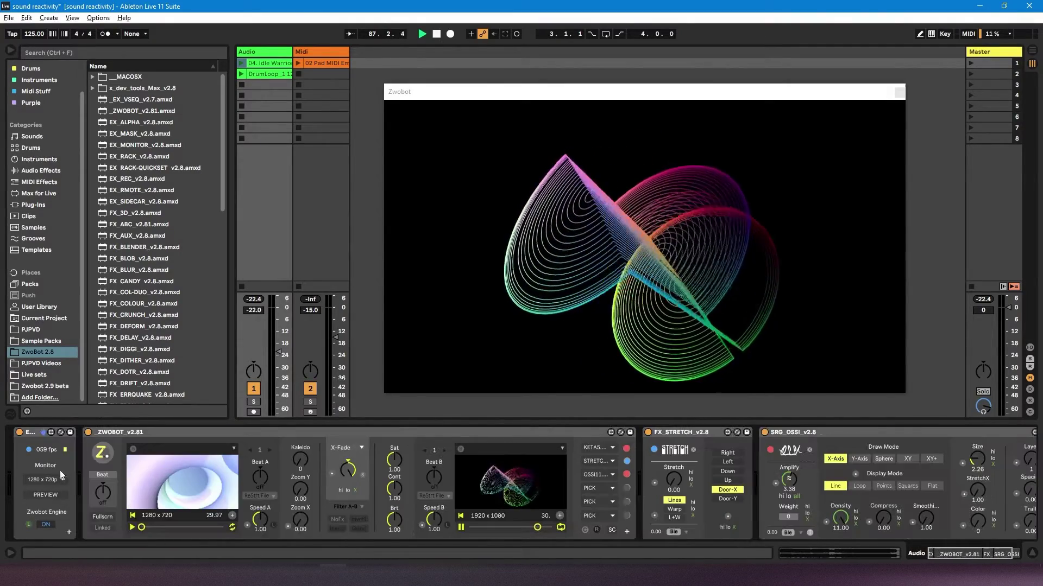
click(70, 532)
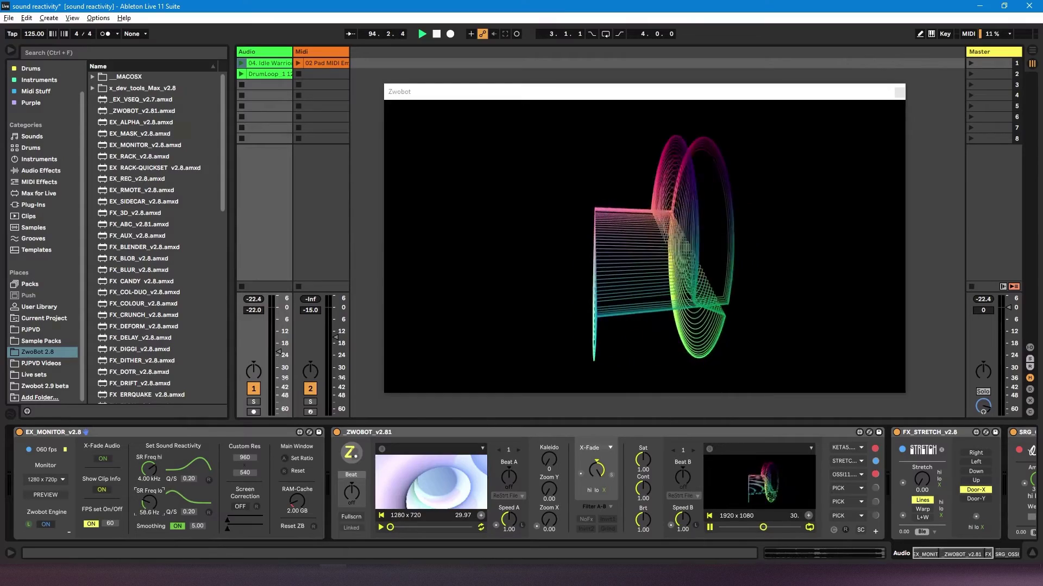
- Try SR Freq hi at 2.14 kHz and lo at 40.1 Hz with Q/S values 0.65 and 0.53, and reset both bands
drag(149, 502, 149, 513)
drag(149, 468, 149, 483)
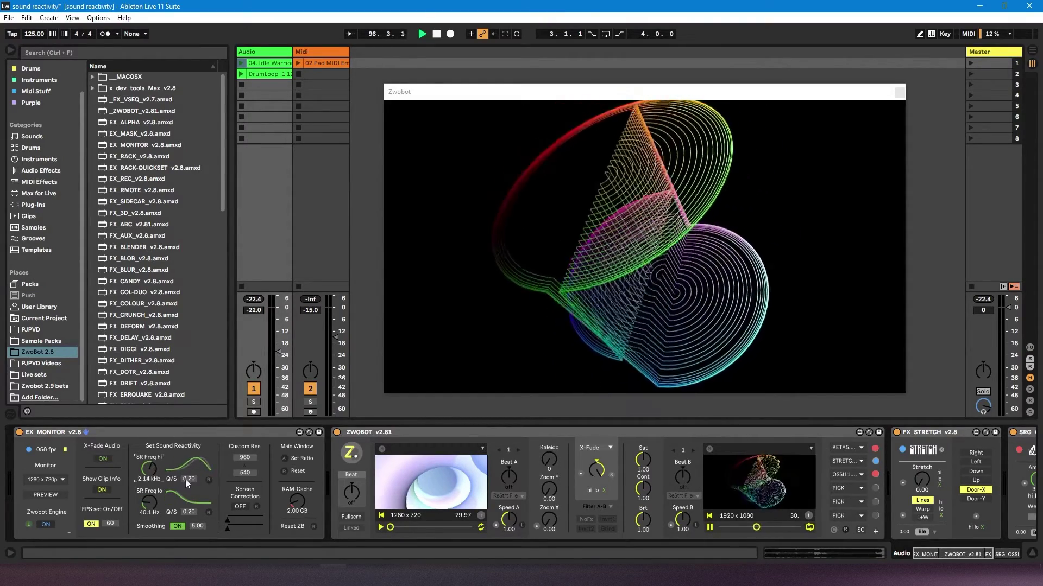
drag(187, 479, 187, 451)
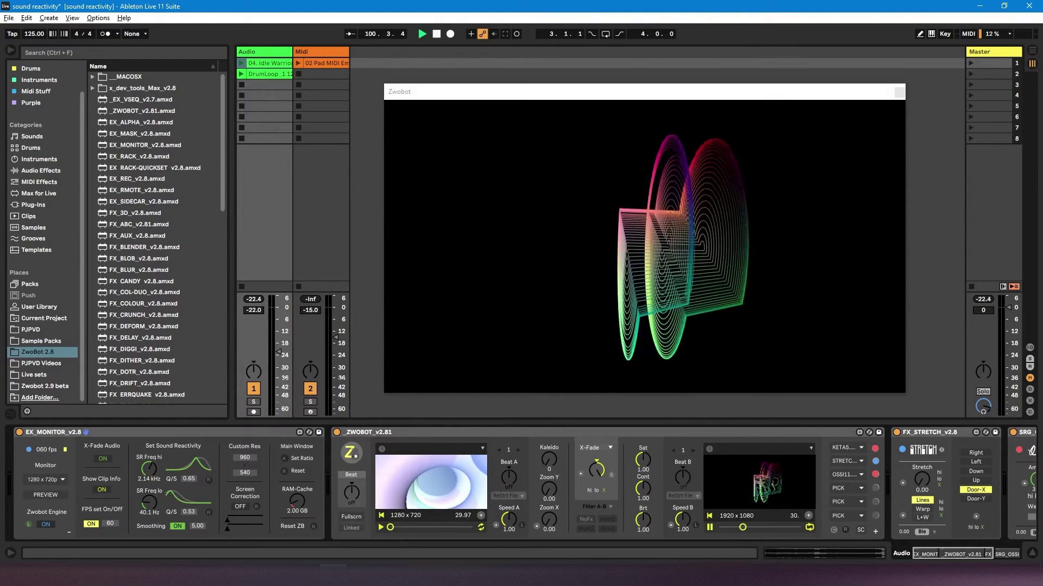
click(208, 480)
click(209, 512)
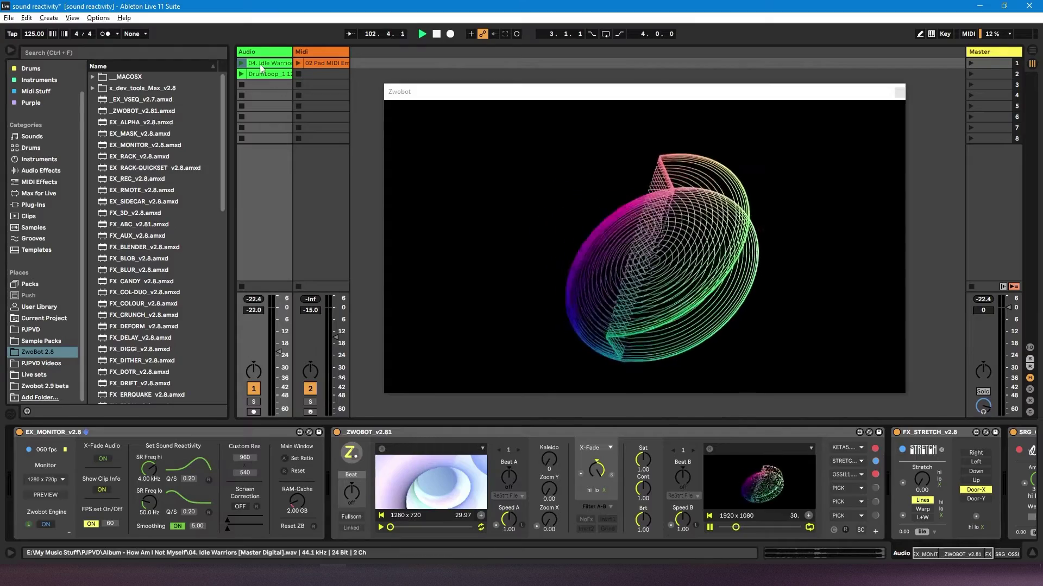
- Play the 04. Idle Warriors clip and retune the monitor's SR Freq lo to 65.8 Hz with a Q/S of 1.29 for FX_STRETCH
click(242, 63)
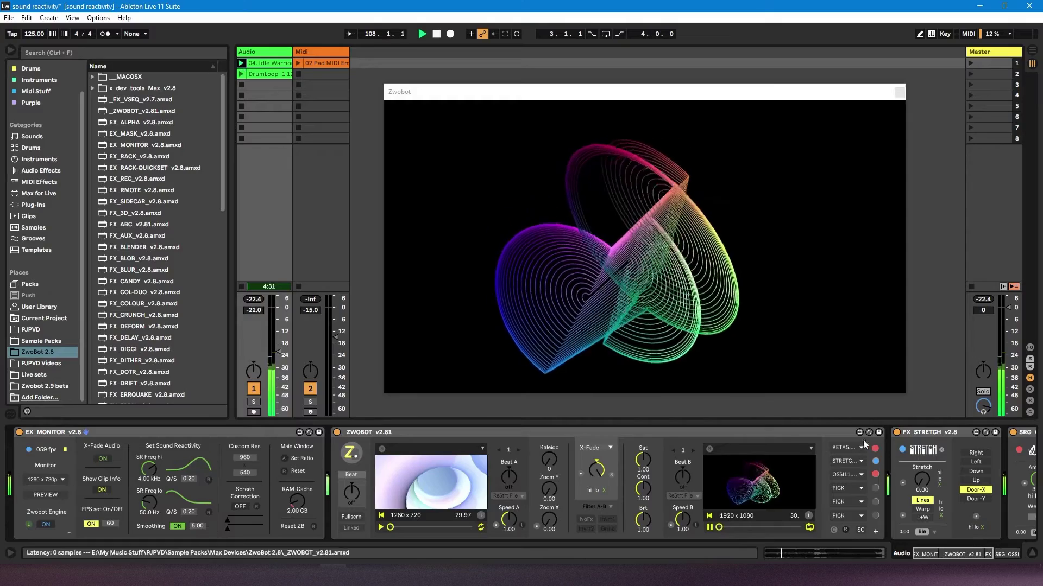
drag(921, 480, 918, 483)
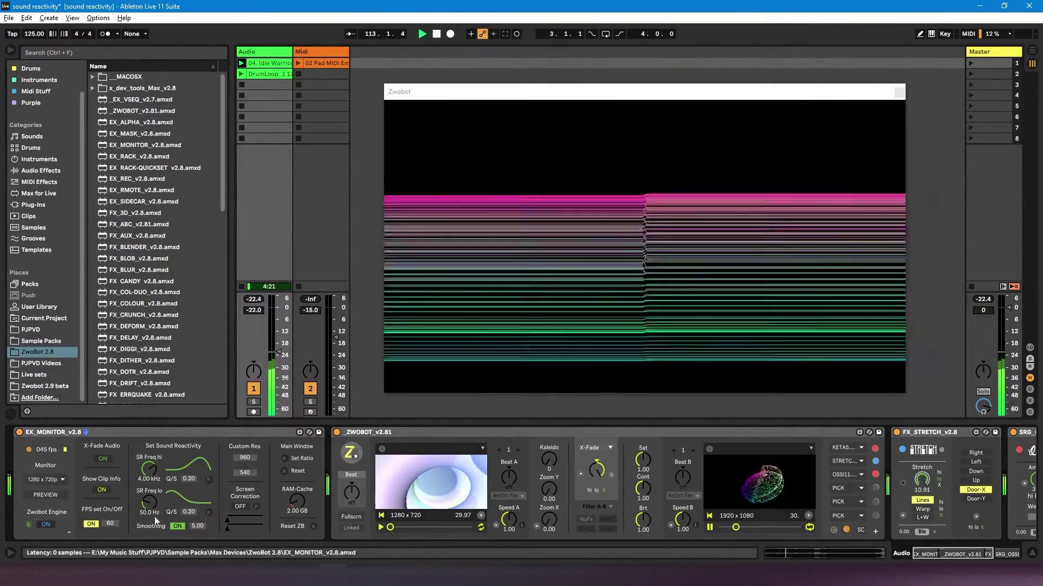
drag(149, 511, 165, 492)
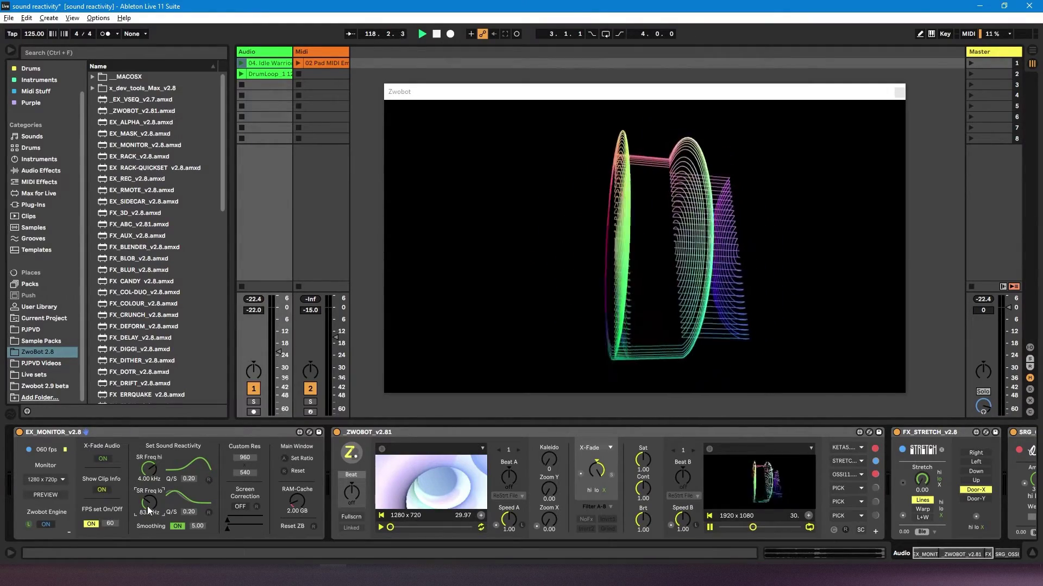
drag(148, 508, 187, 527)
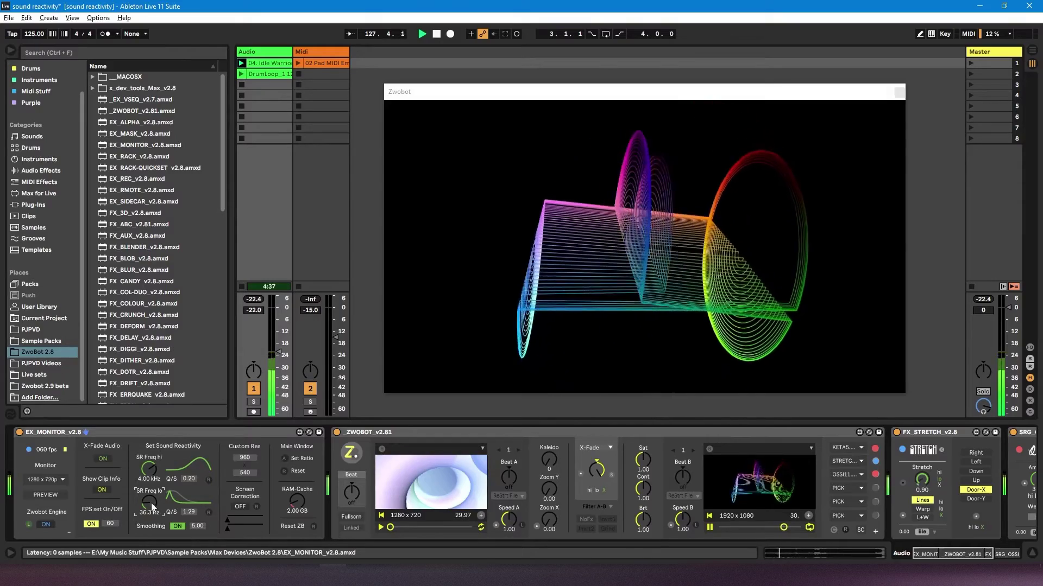
mouse_move(150, 495)
mouse_down()
mouse_move(150, 486)
mouse_move(149, 496)
mouse_up()
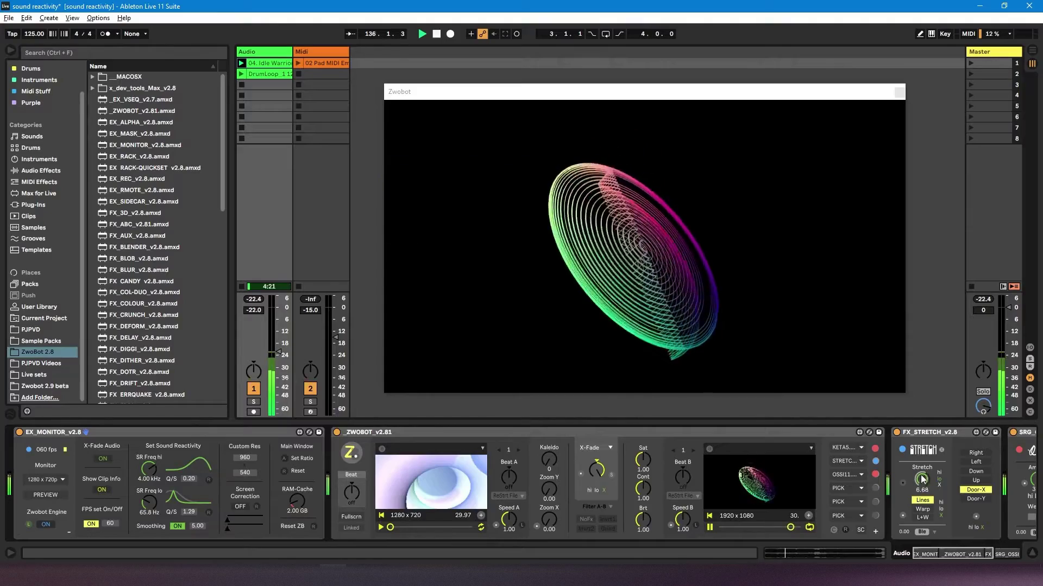
- Restart the audio clip and set the sound reactivity Smoothing to 10.00, readjusting FX_STRETCH's Stretch to test it
click(241, 86)
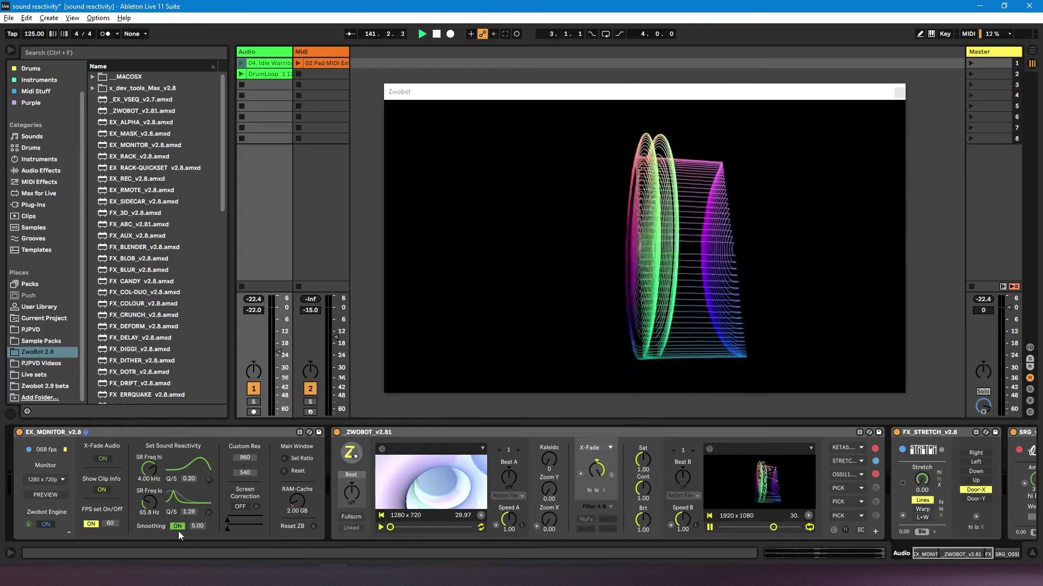
click(241, 75)
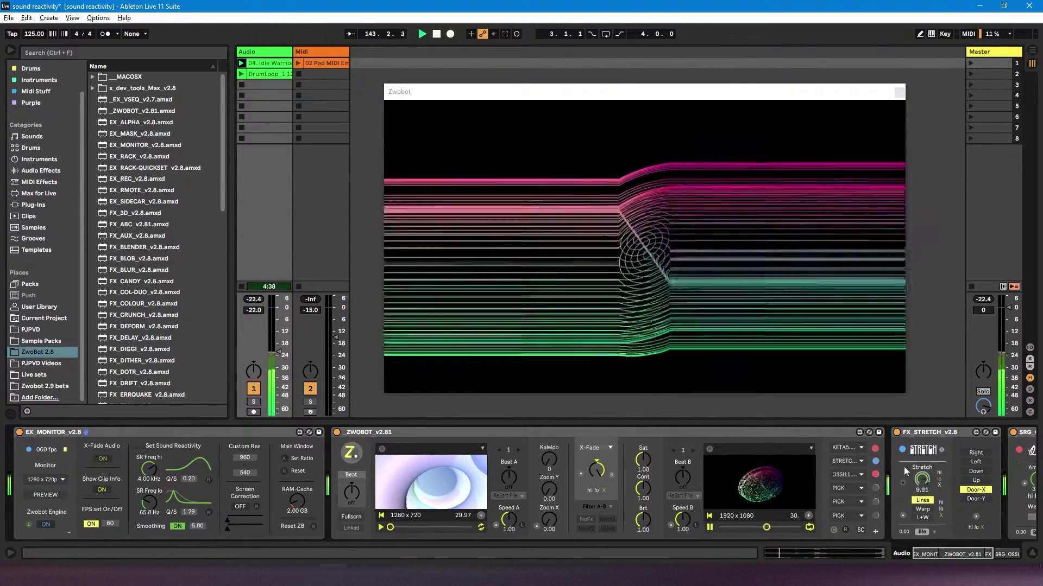
drag(202, 527, 201, 489)
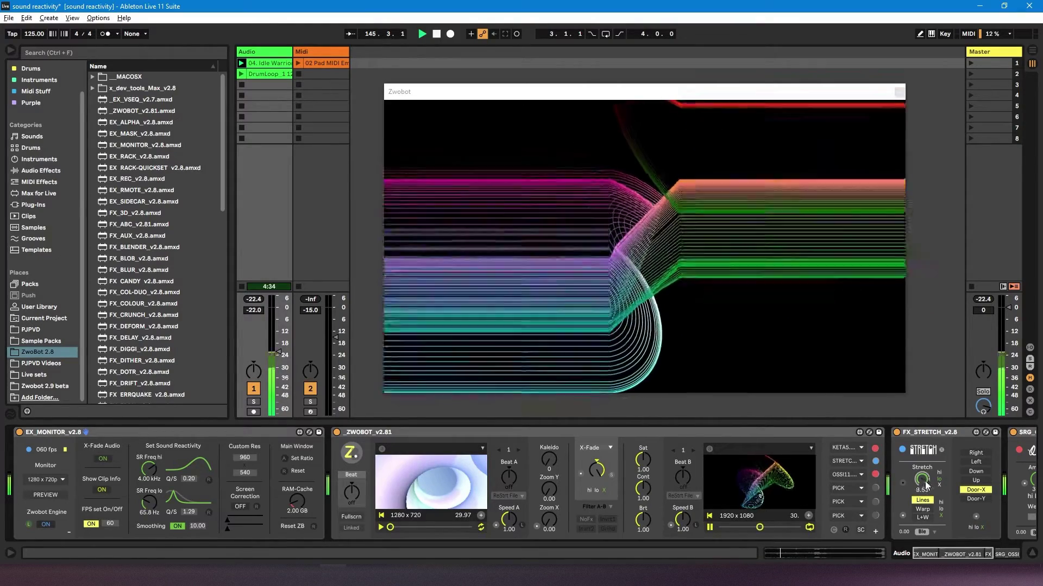
drag(923, 484, 922, 487)
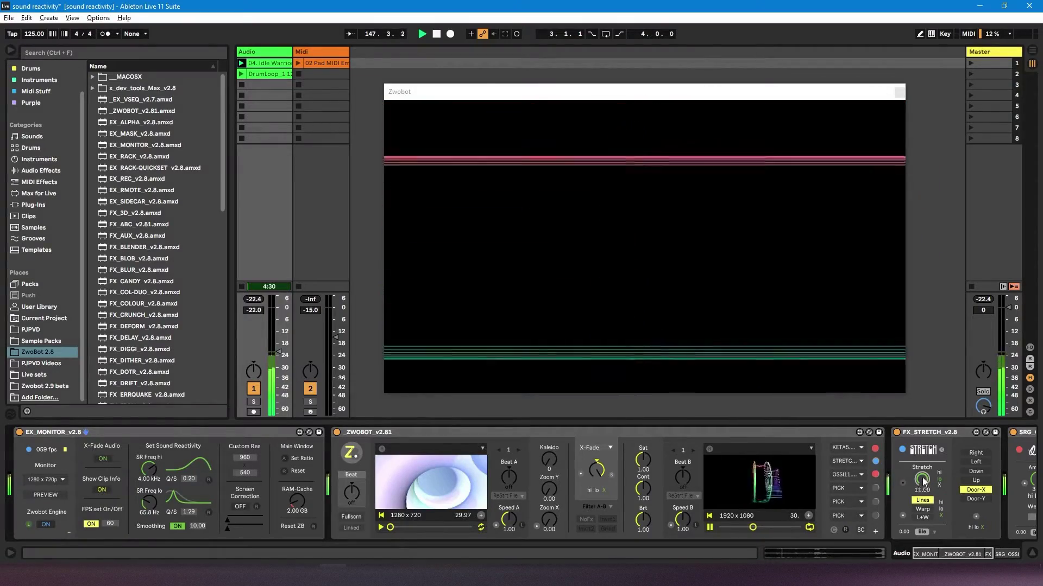
- Toggle Smoothing off, on and off again to compare how Stretch reacts, readjusting the Stretch amount
click(177, 527)
drag(923, 480, 921, 487)
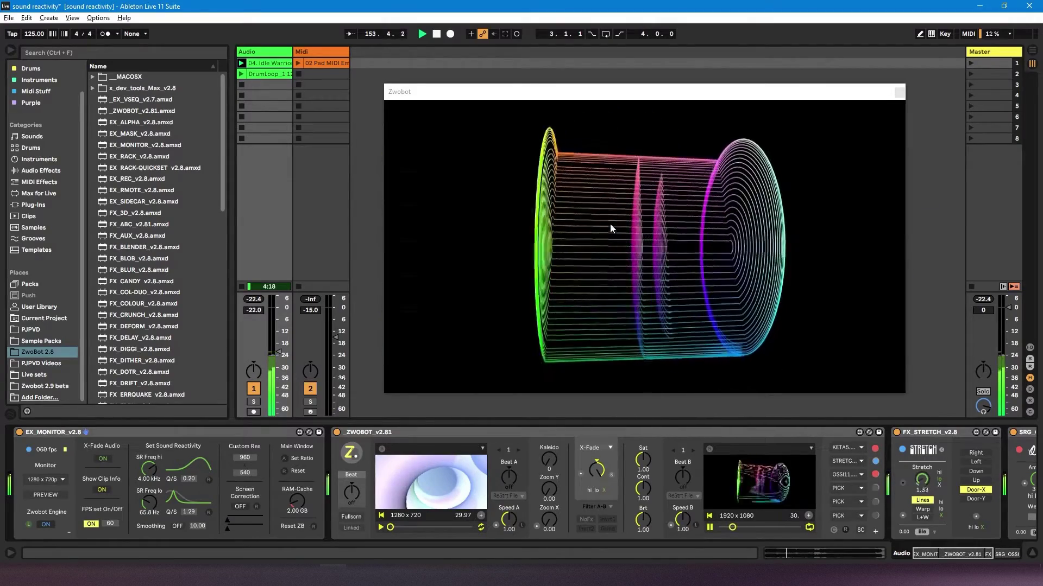
click(178, 525)
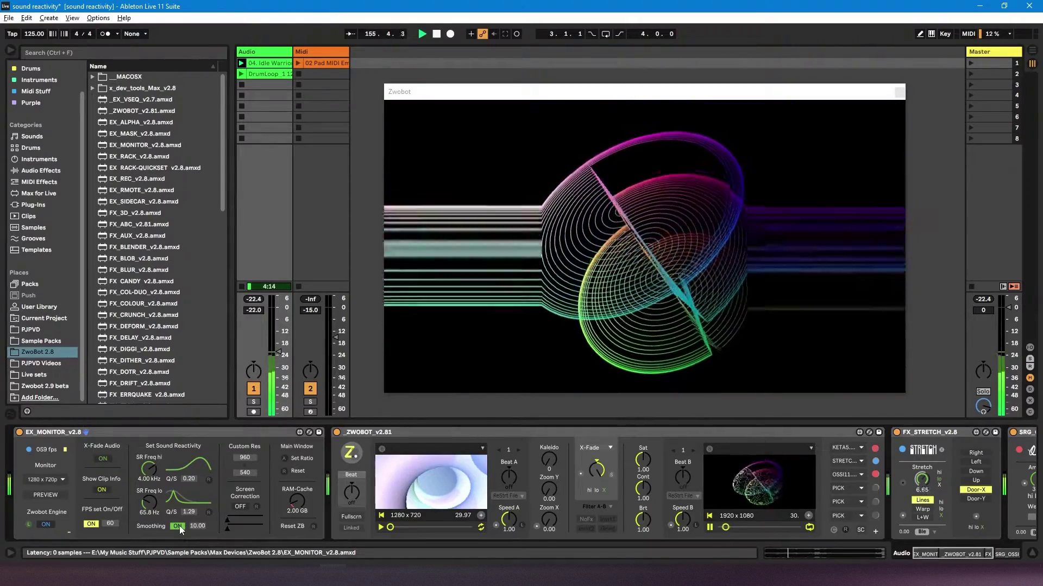
click(178, 526)
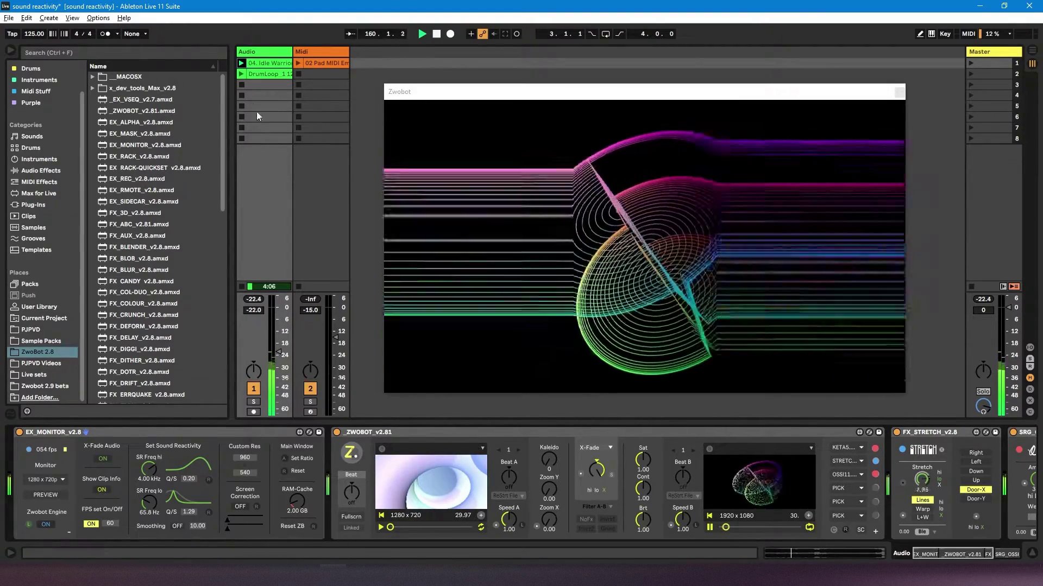
- Restart the 04. Idle Warriors clip and readjust SR Freq lo through 41.7 Hz to 62.0 Hz with a Q/S of 0.79
click(241, 84)
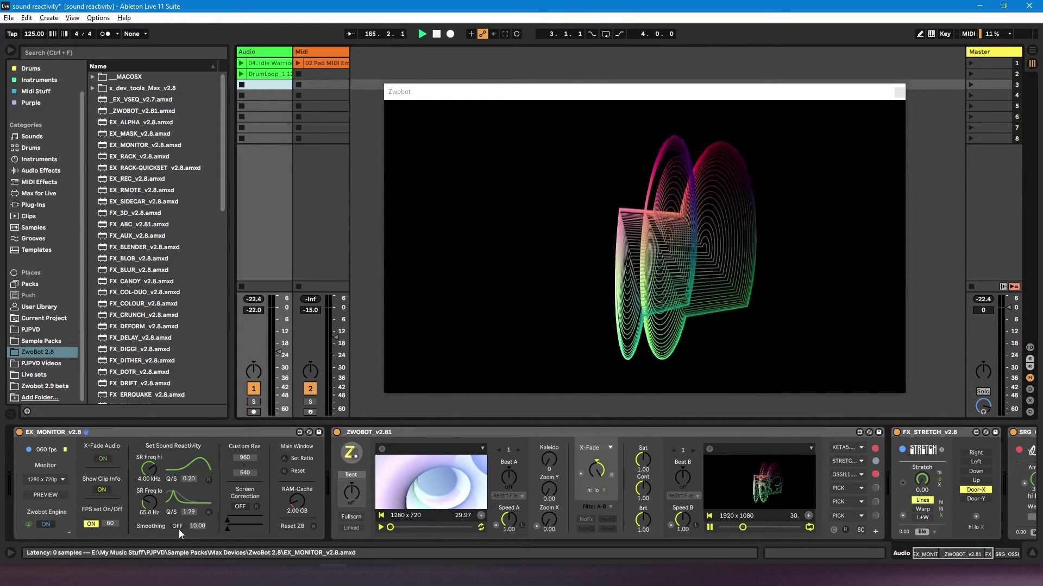
click(241, 64)
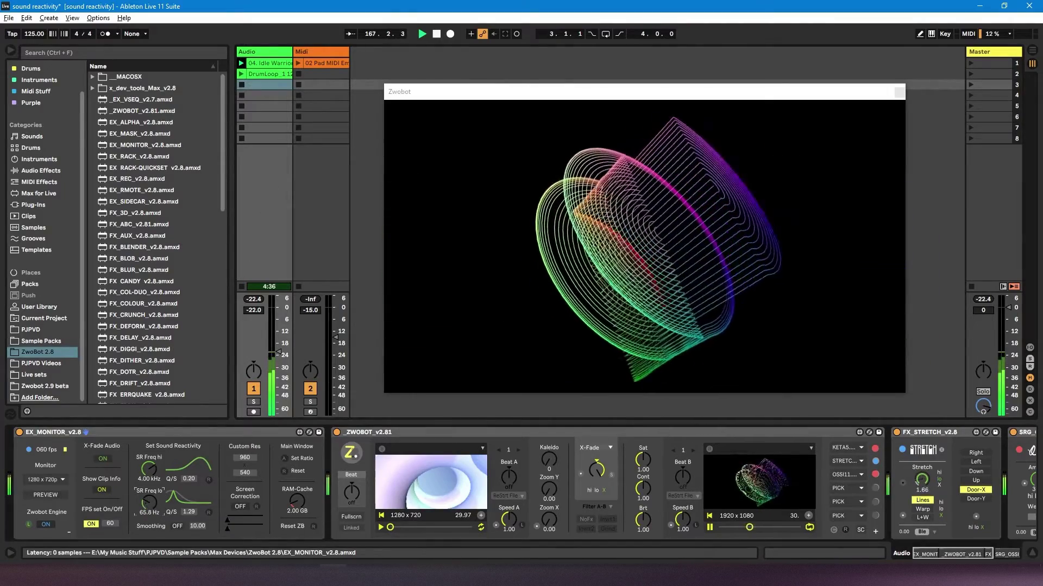
drag(149, 502, 149, 513)
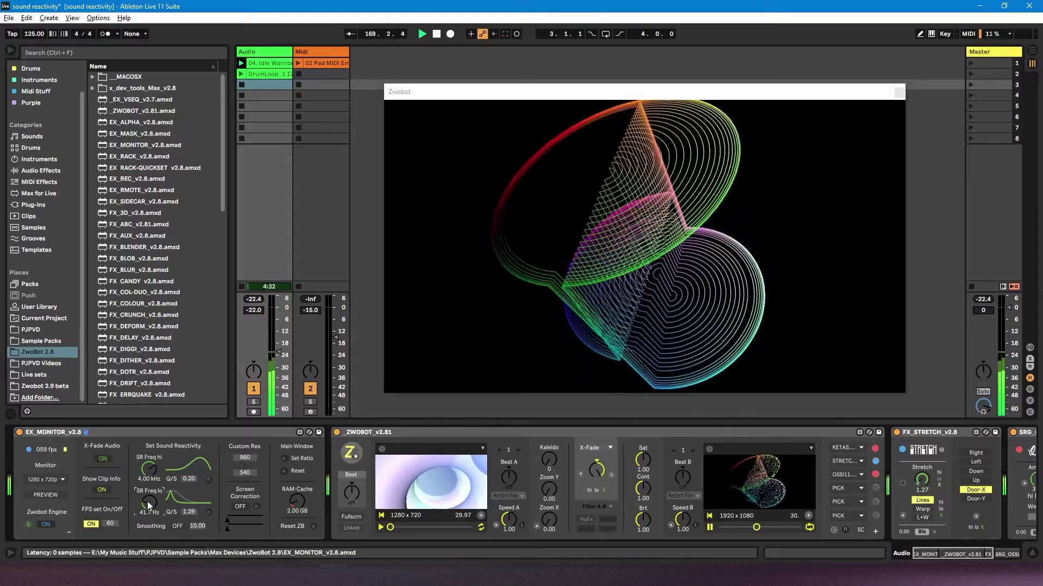
drag(149, 502, 149, 499)
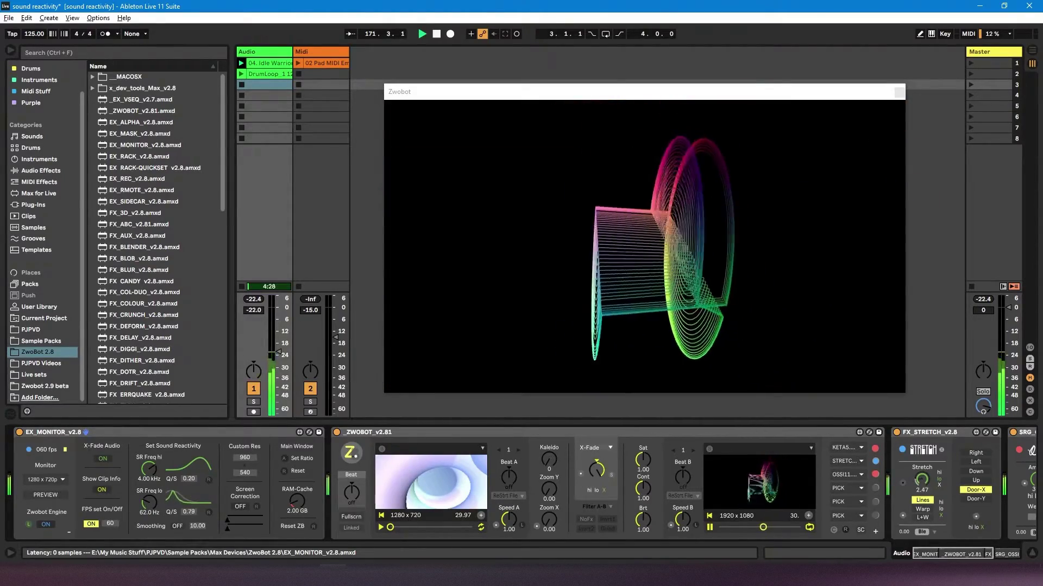
drag(188, 512, 189, 517)
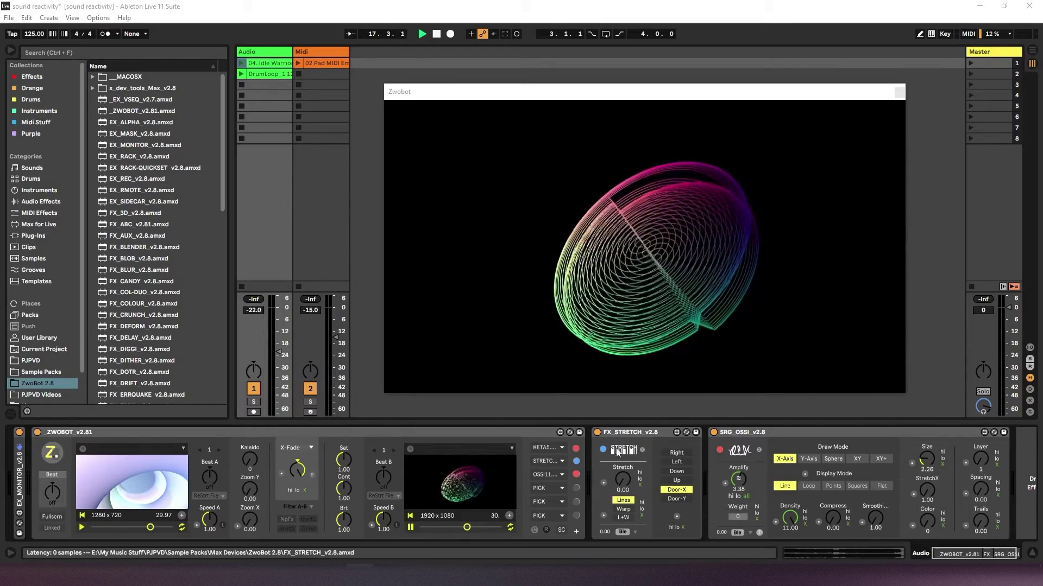
- Make FX_STRETCH's Stretch react to the lo band, play the 02 Pad MIDI clip and show the Midi track's devices
click(640, 479)
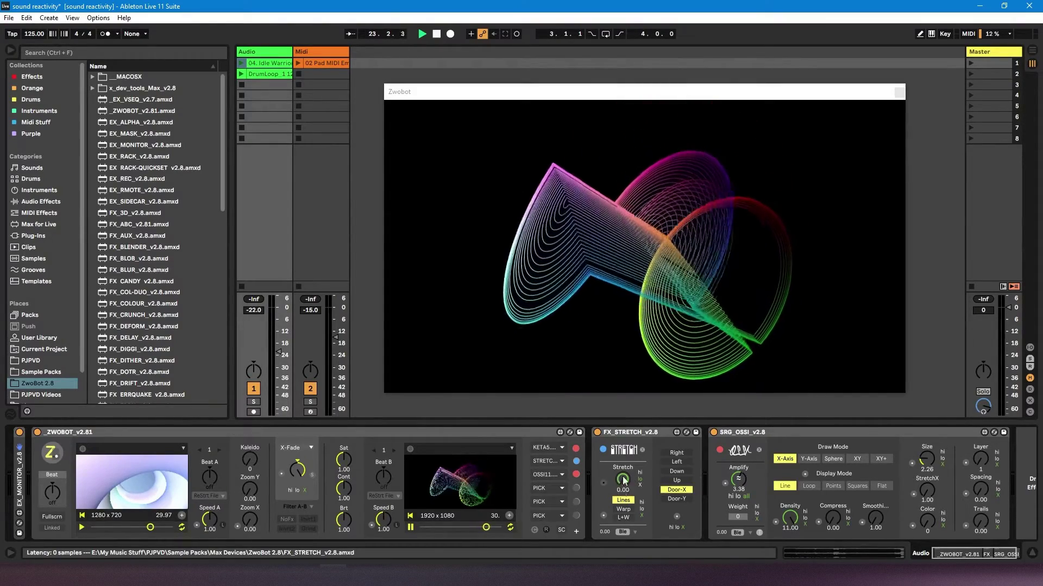
click(299, 63)
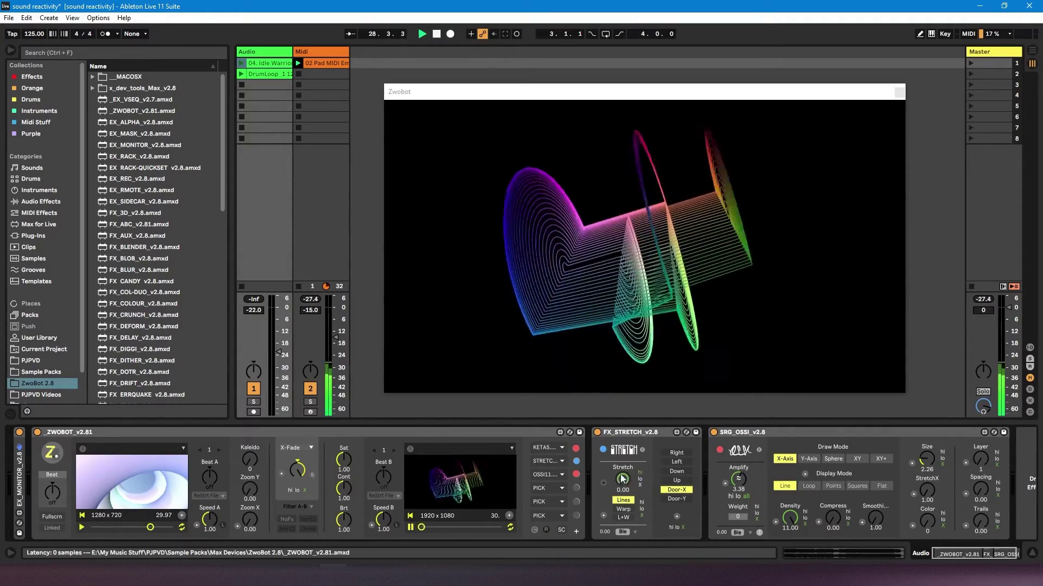
click(324, 52)
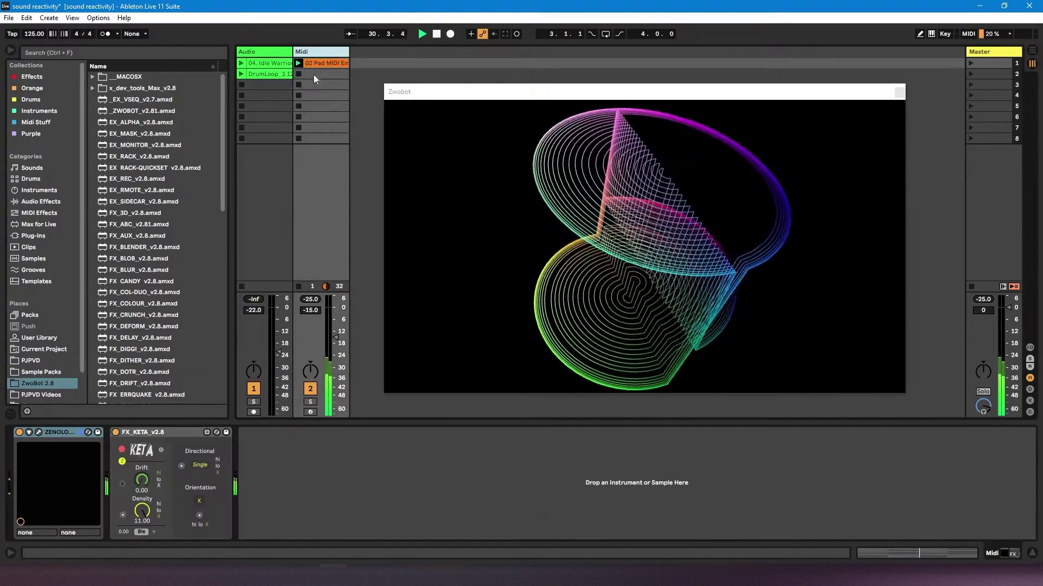
- Move FX_STRETCH from the Audio track to the end of the Midi track's device chain
click(264, 52)
drag(637, 432, 606, 414)
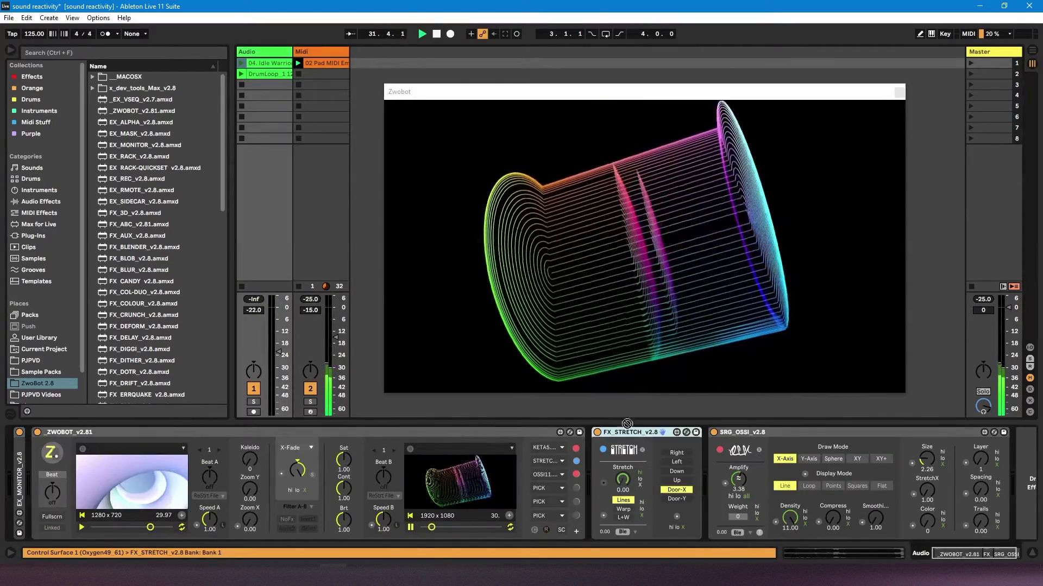
click(321, 52)
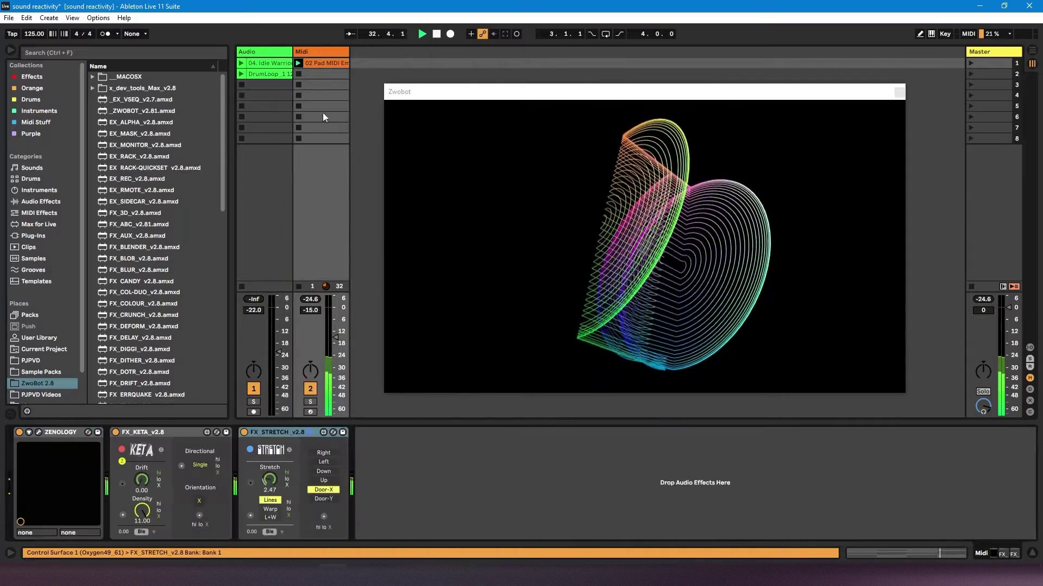
- Set FX_STRETCH's direction to Down on the Midi track and readjust its Stretch amount
drag(271, 476, 272, 489)
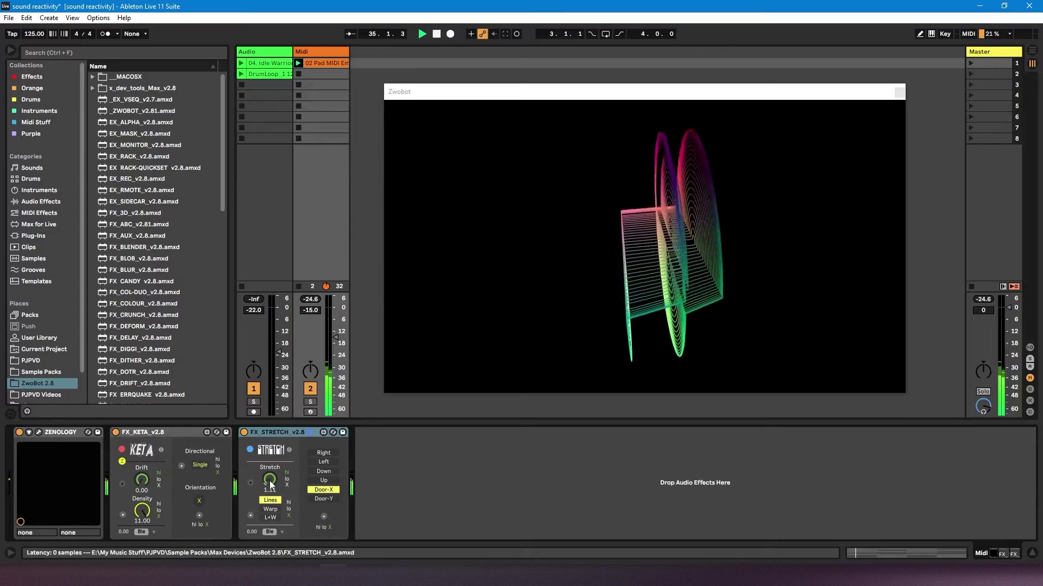
click(324, 471)
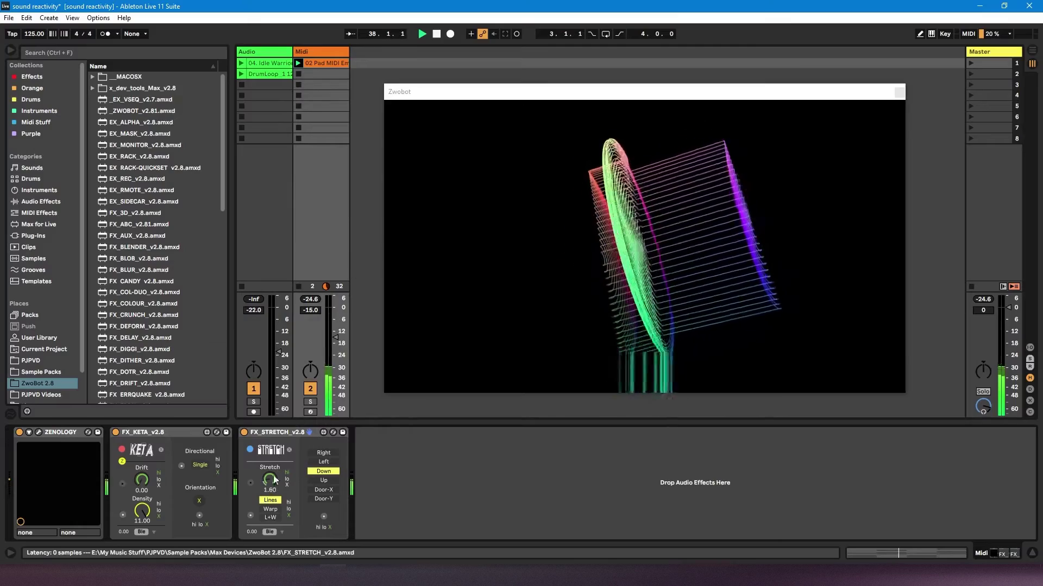
drag(274, 486, 275, 493)
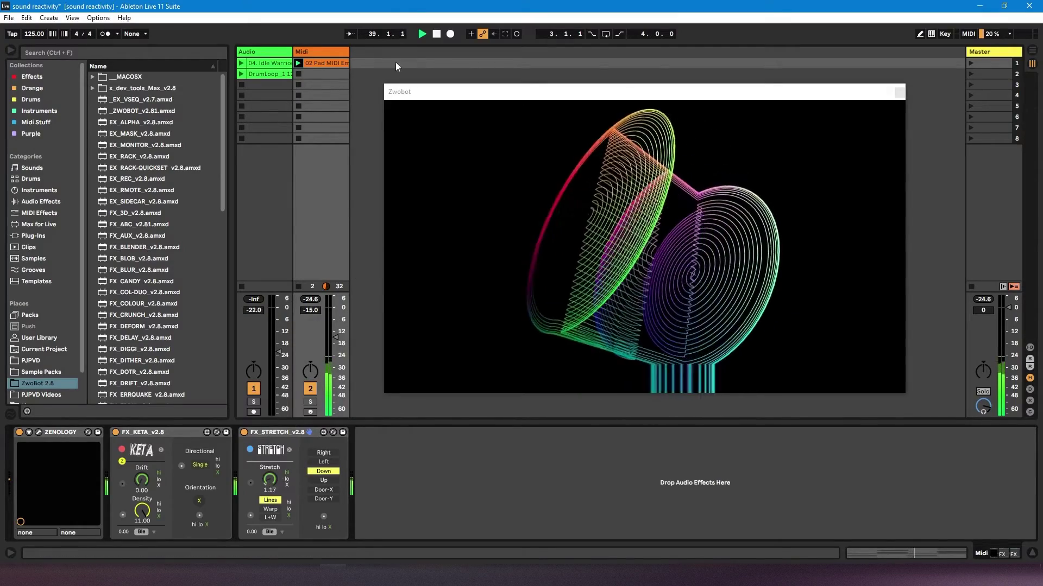
- Switch playback from the pad clip to DrumLoop_1 and place the Midi track's FX_KETA at the end of the Audio track's device chain
click(298, 74)
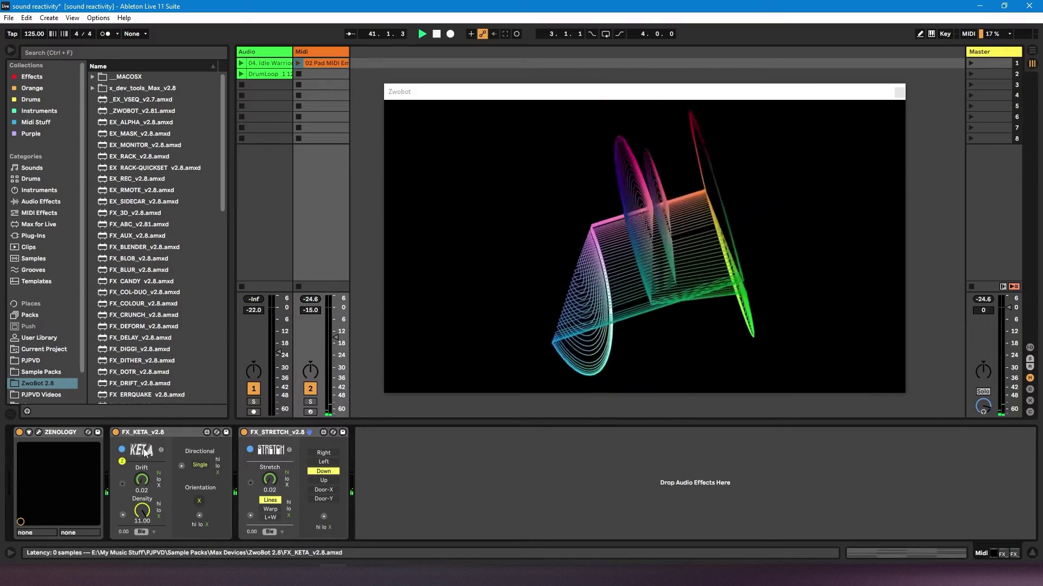
click(242, 75)
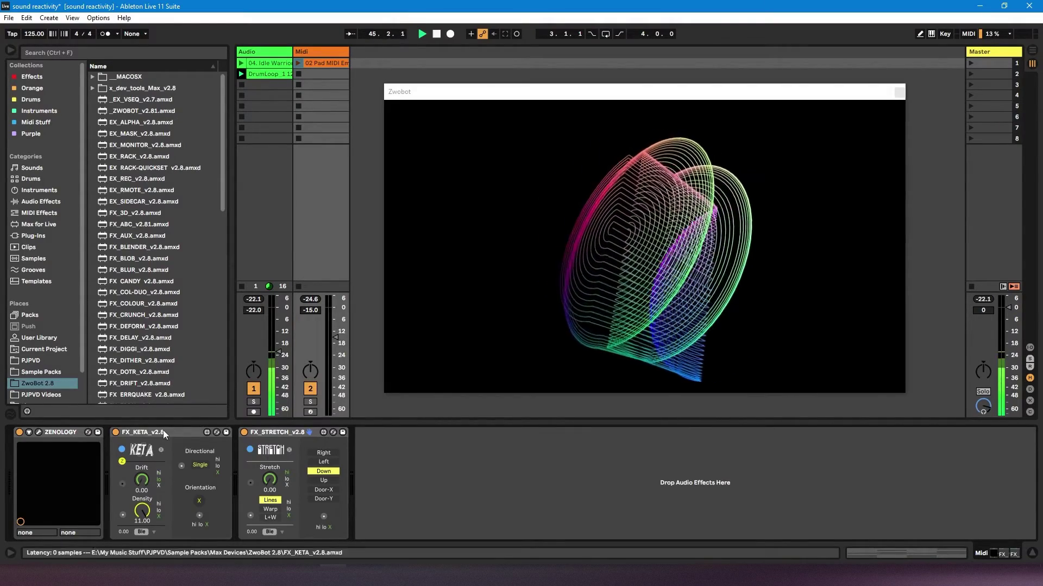
click(262, 53)
key(ctrl+v)
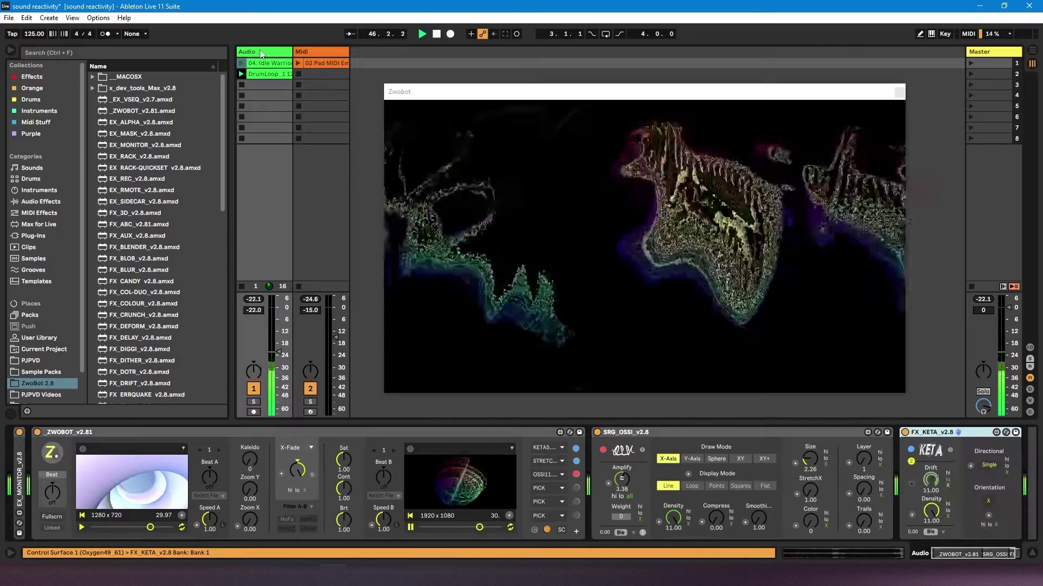